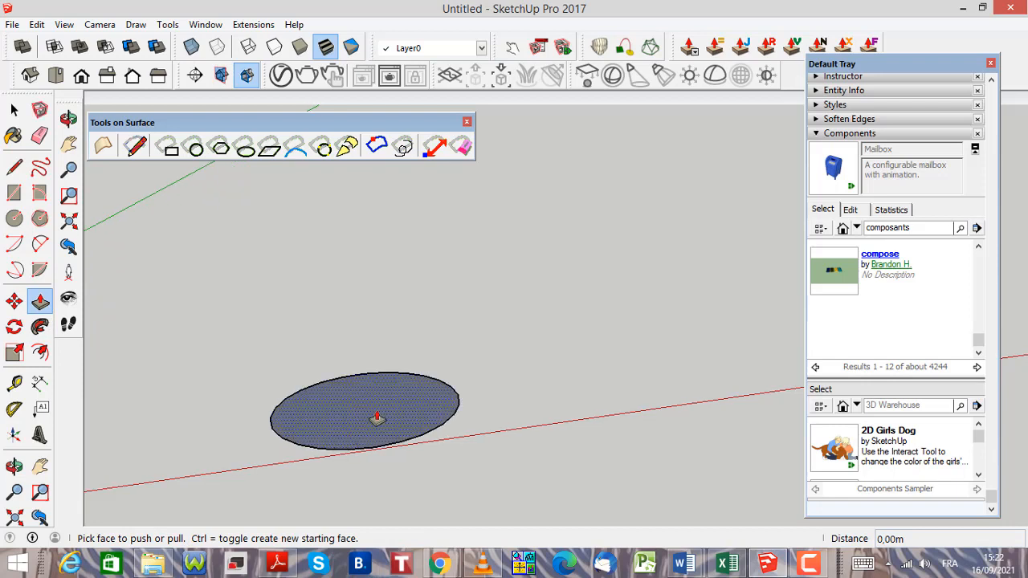
Push/Pull the circular face upward by about 0.68 m to form a cylinder.
scroll(374, 422, "down", 1)
left_click(374, 423)
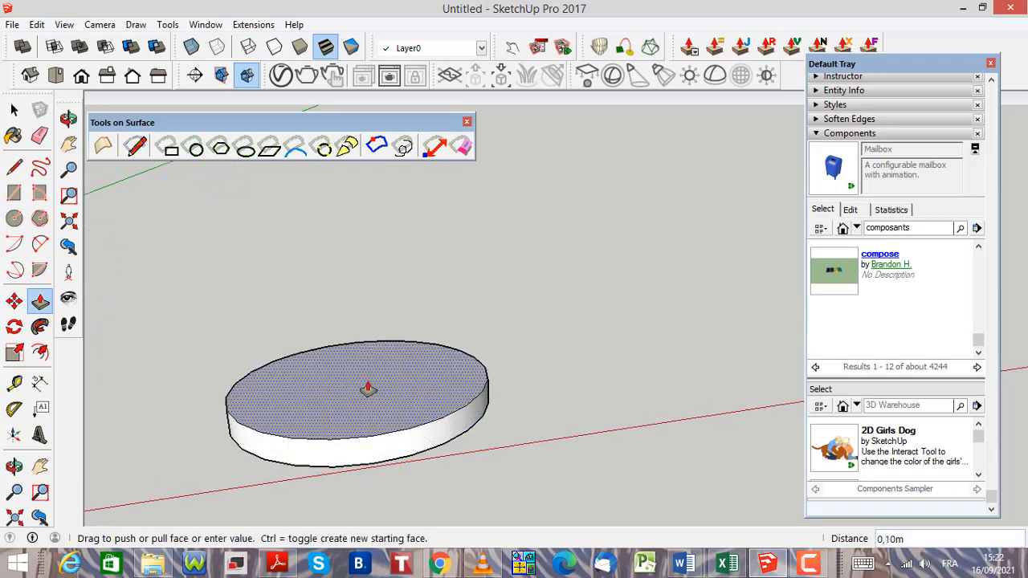
scroll(369, 379, "down", 2)
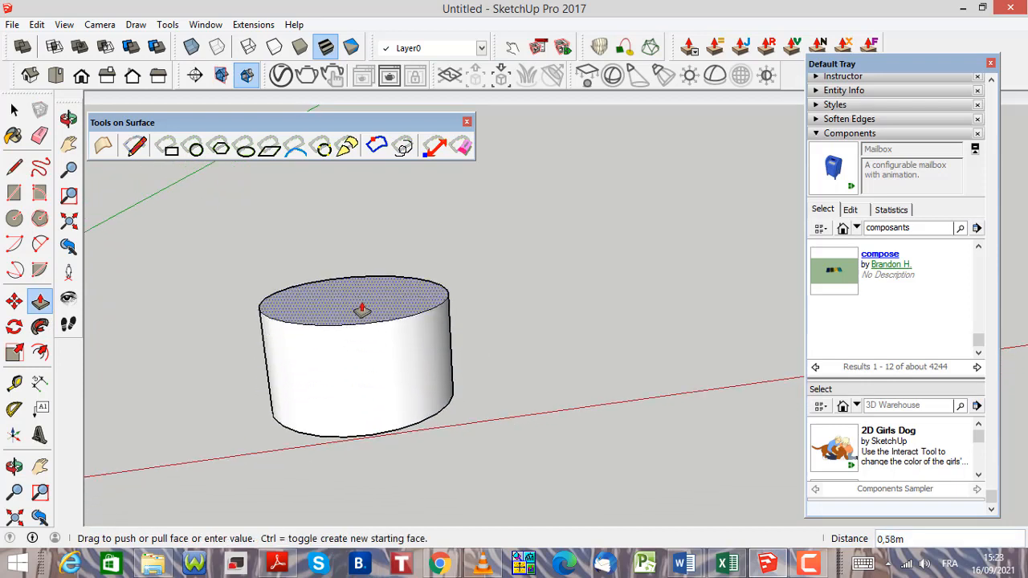
left_click(366, 291)
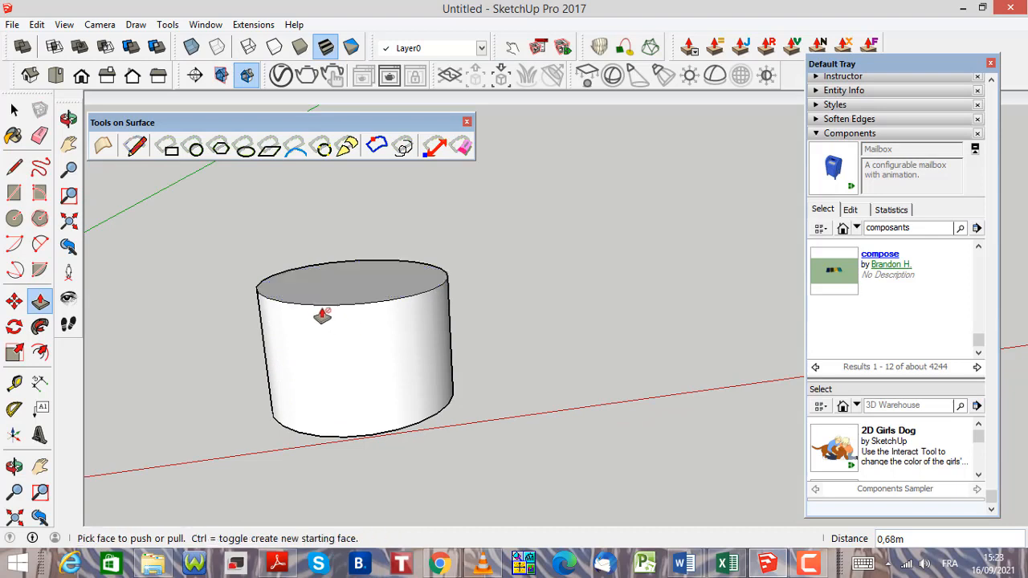
Select the entire cylinder and turn it into a component named "Component test".
left_click(14, 111)
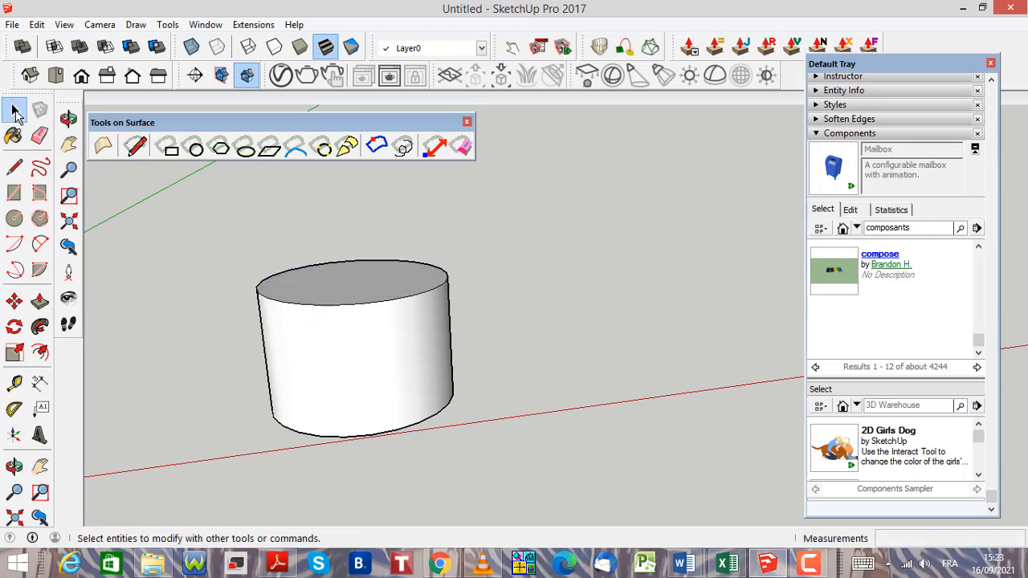
triple_click(359, 316)
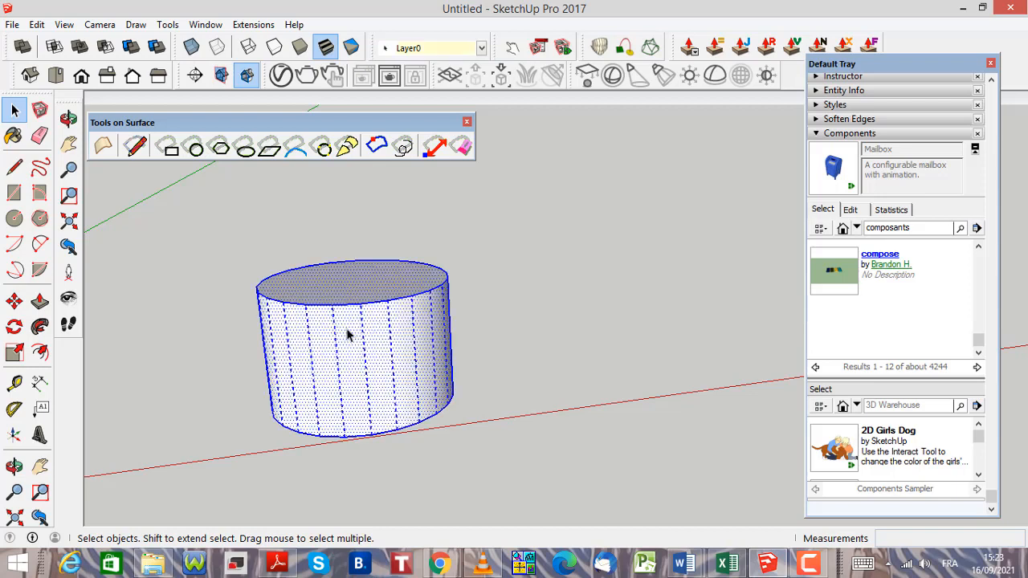
right_click(350, 335)
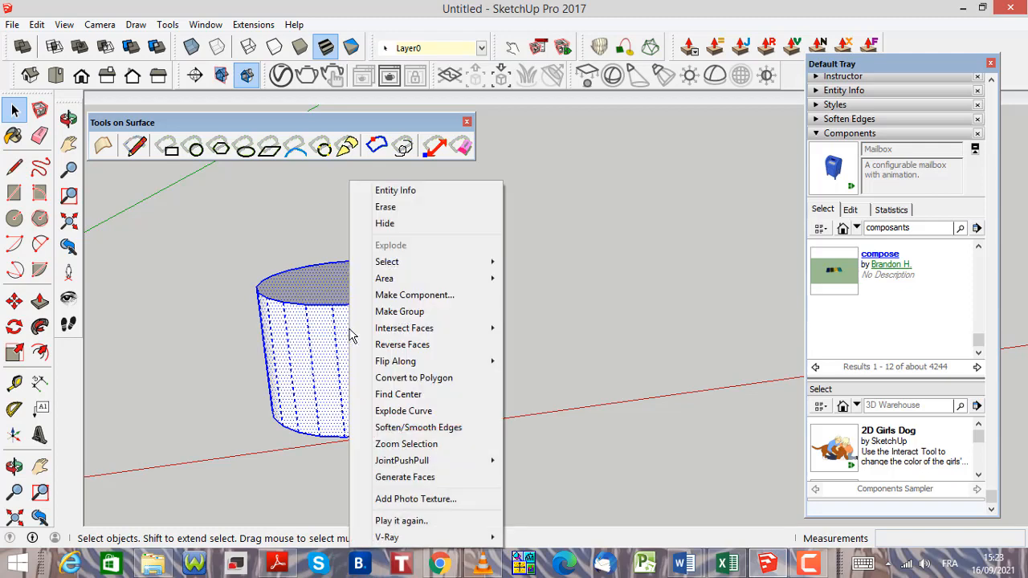
left_click(452, 295)
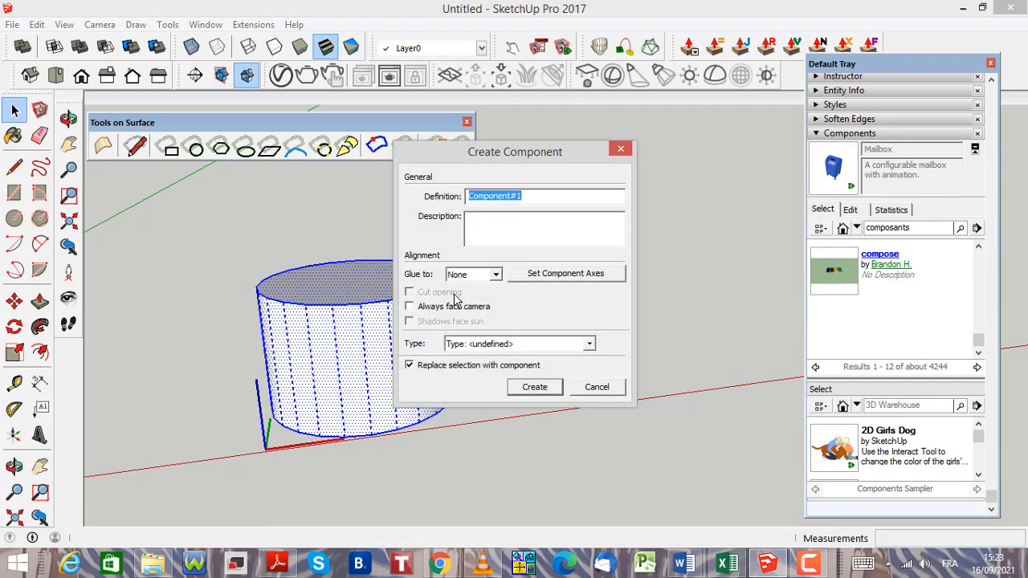
left_click(526, 197)
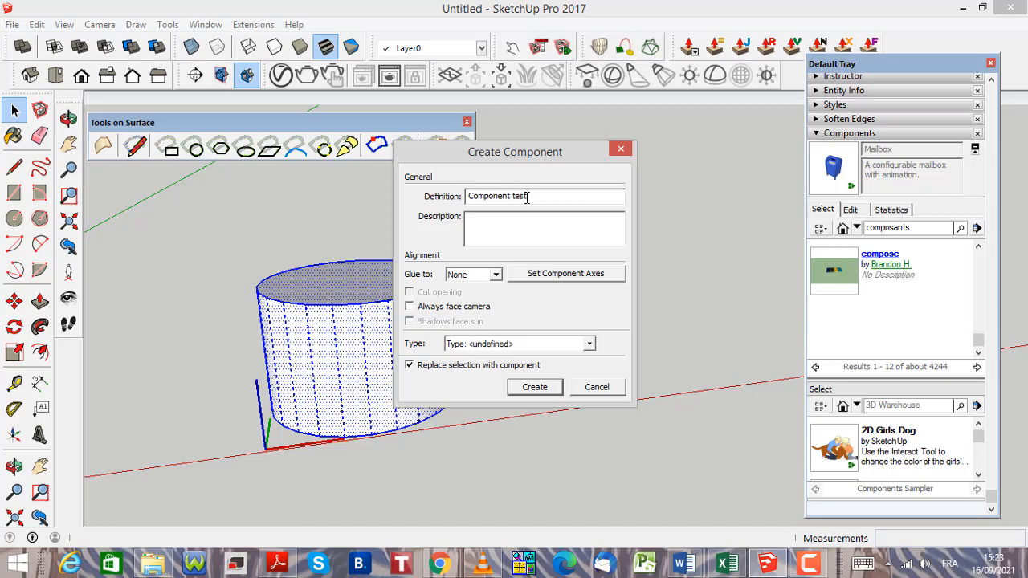
left_click(535, 387)
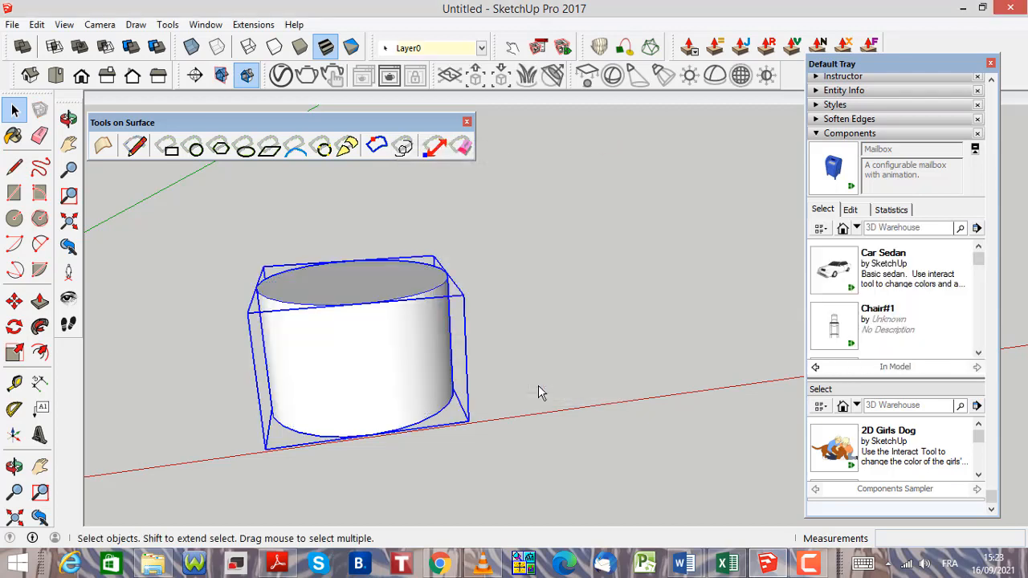
Select the cylinder once to check that it behaves as a single component, and clear the selection.
scroll(385, 345, "down", 1)
left_click(579, 353)
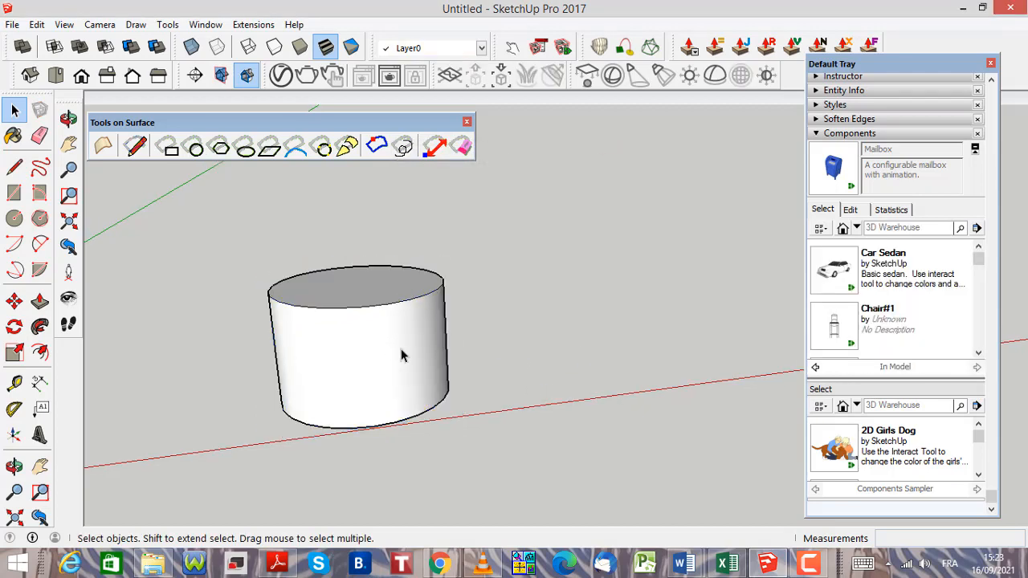
left_click(403, 349)
left_click(538, 352)
scroll(335, 426, "down", 1)
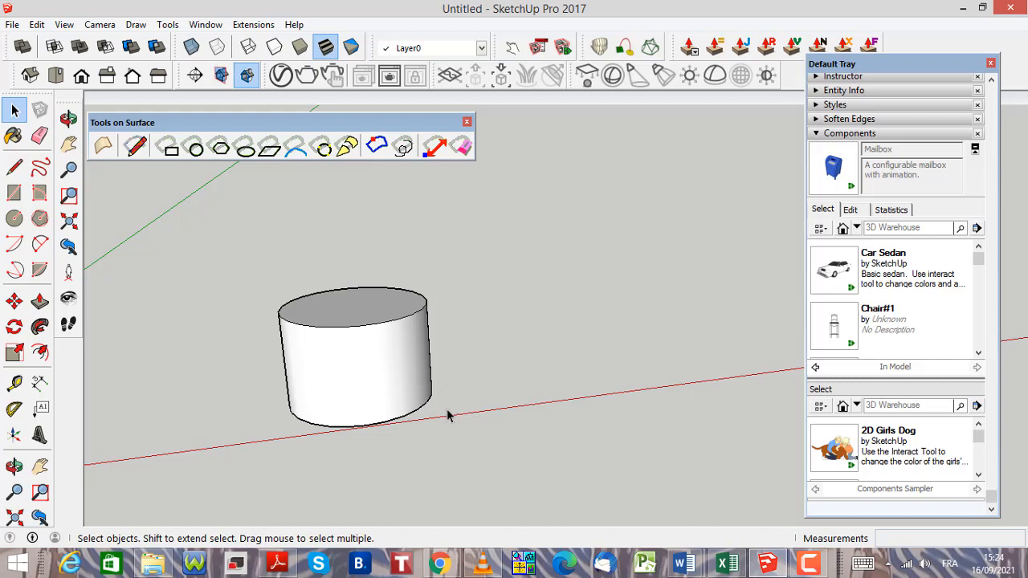
Copy the cylinder component 3 m along the red axis, using its origin corner as the base point.
left_click(368, 376)
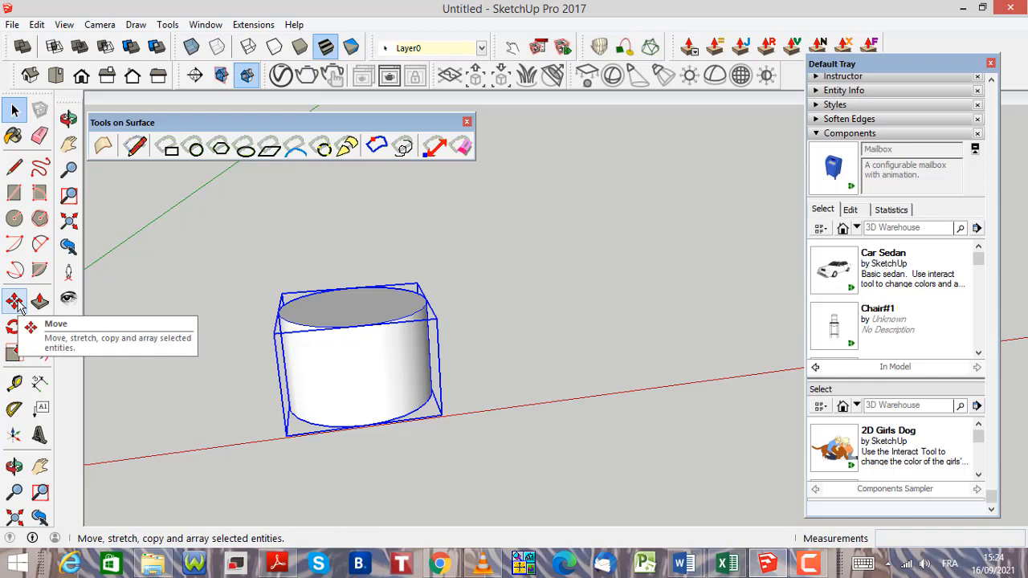
left_click(18, 304)
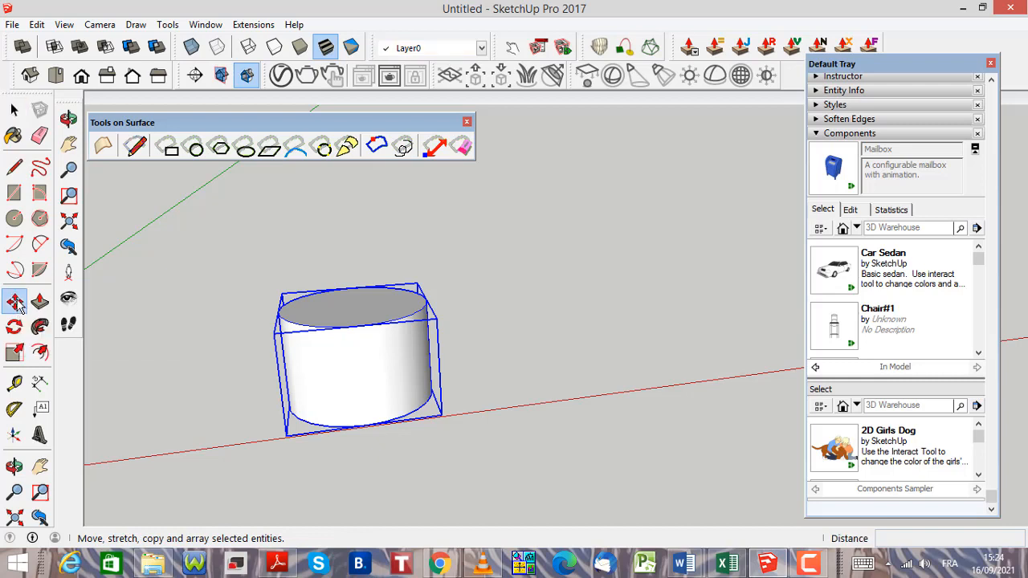
left_click(287, 436)
key("ctrl")
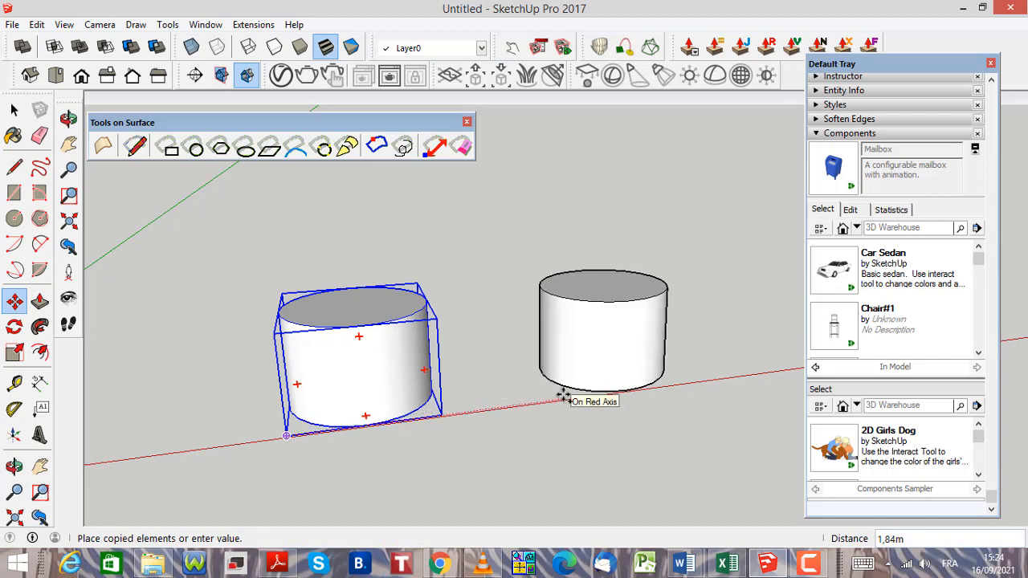
left_click(557, 395)
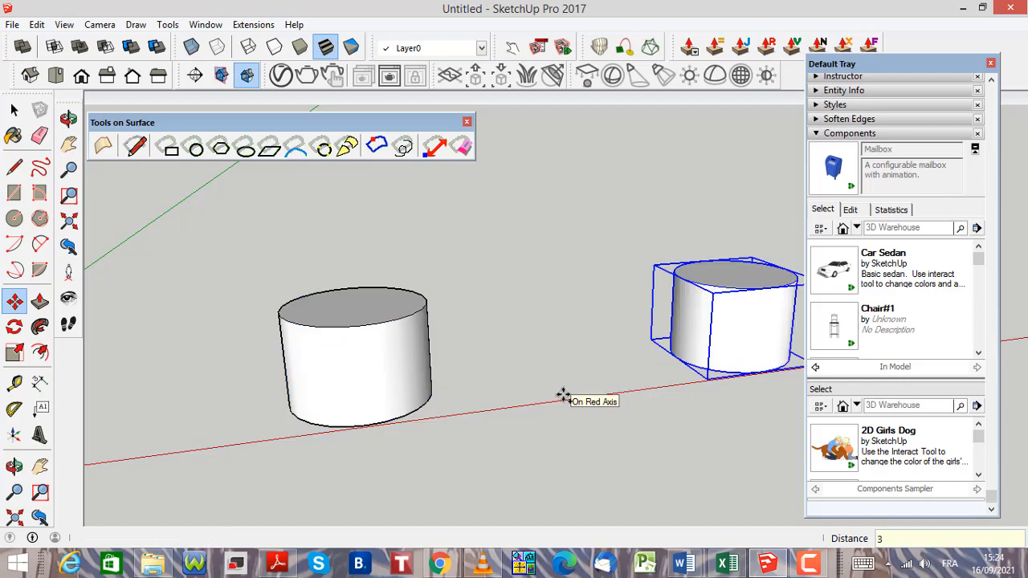
Move the copied cylinder about 2.5 m farther along the red axis from its origin corner.
scroll(436, 420, "down", 3)
scroll(410, 414, "down", 3)
scroll(514, 412, "up", 6)
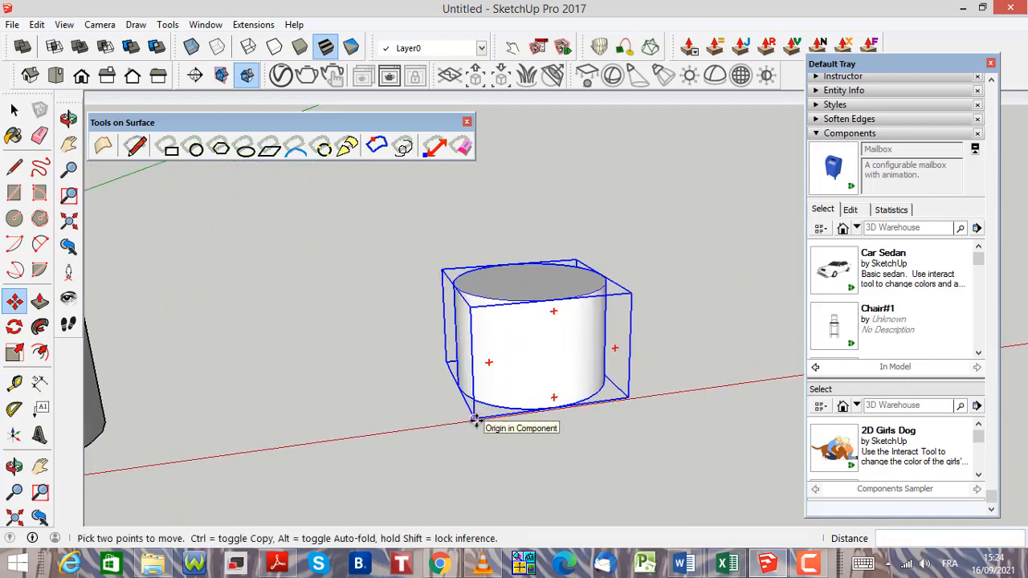
left_click(475, 420)
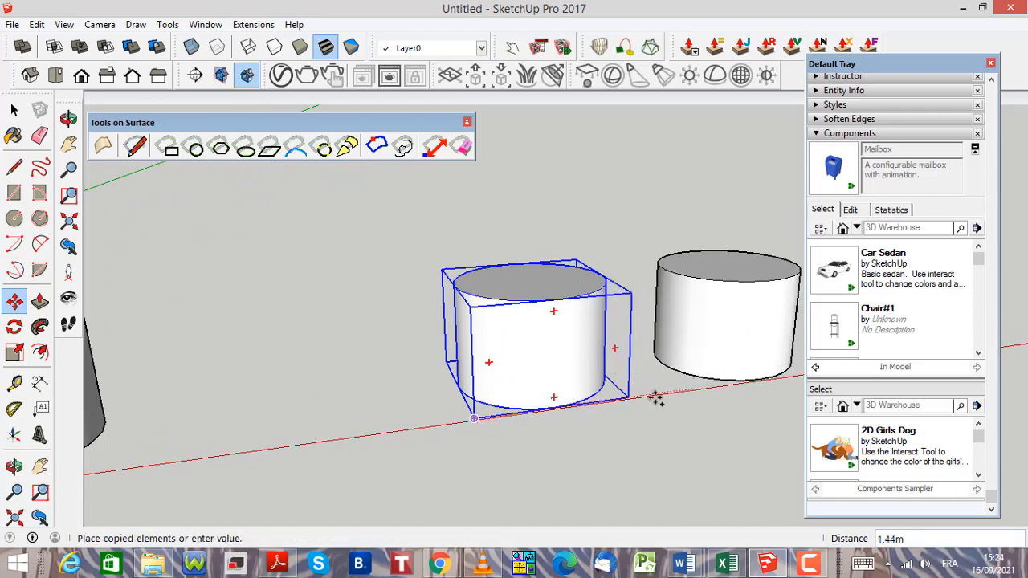
scroll(426, 416, "down", 2)
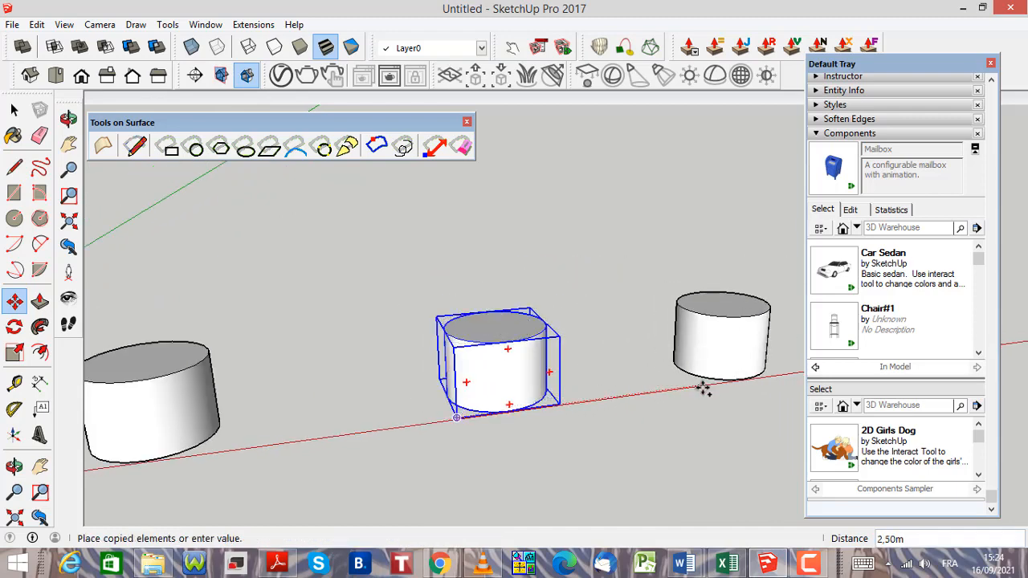
left_click(704, 388)
scroll(482, 388, "down", 4)
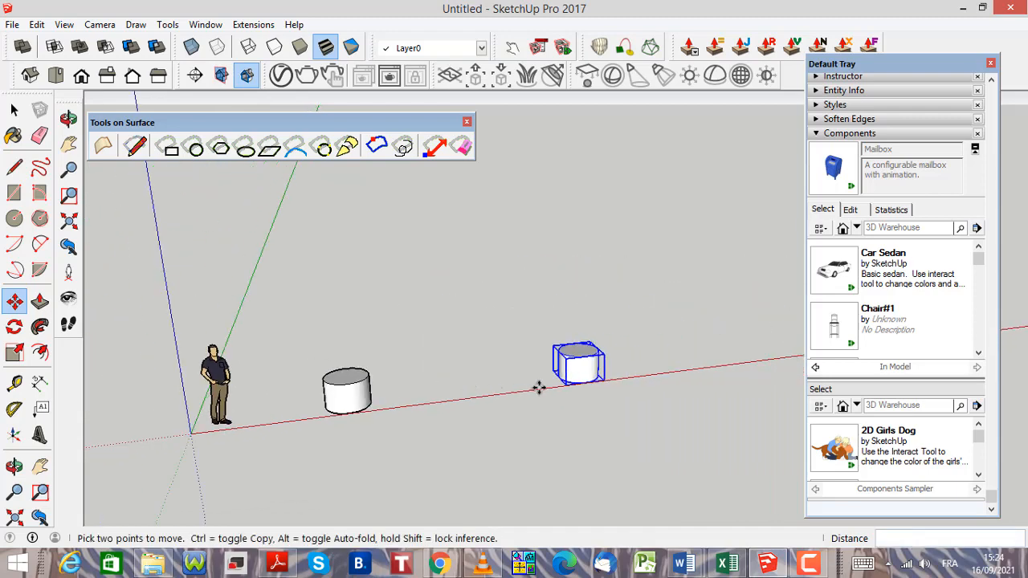
Copy the second cylinder about 3.6 m farther along the red axis to add a third one.
scroll(581, 385, "up", 3)
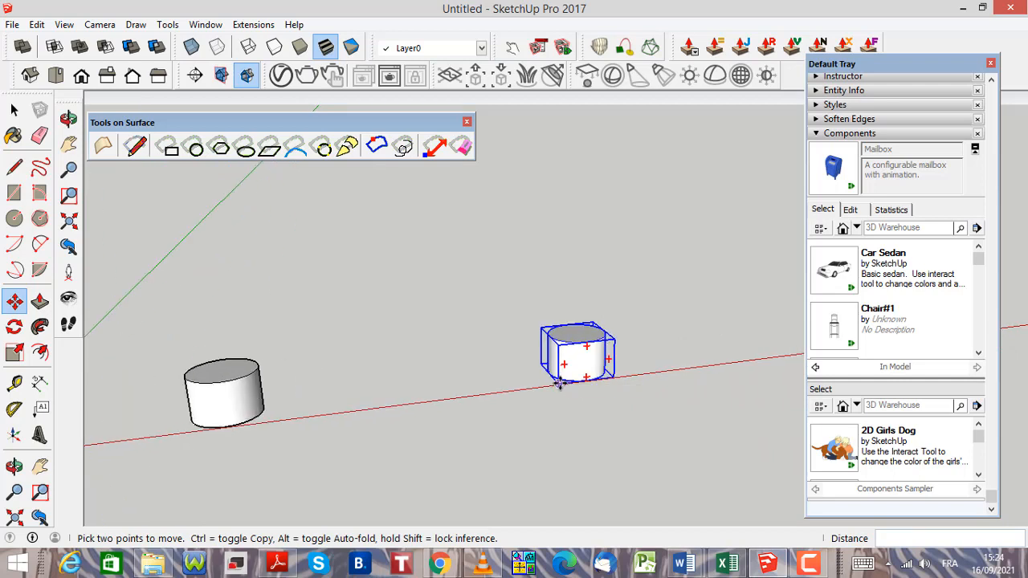
left_click(558, 383, "ctrl")
left_click(744, 362)
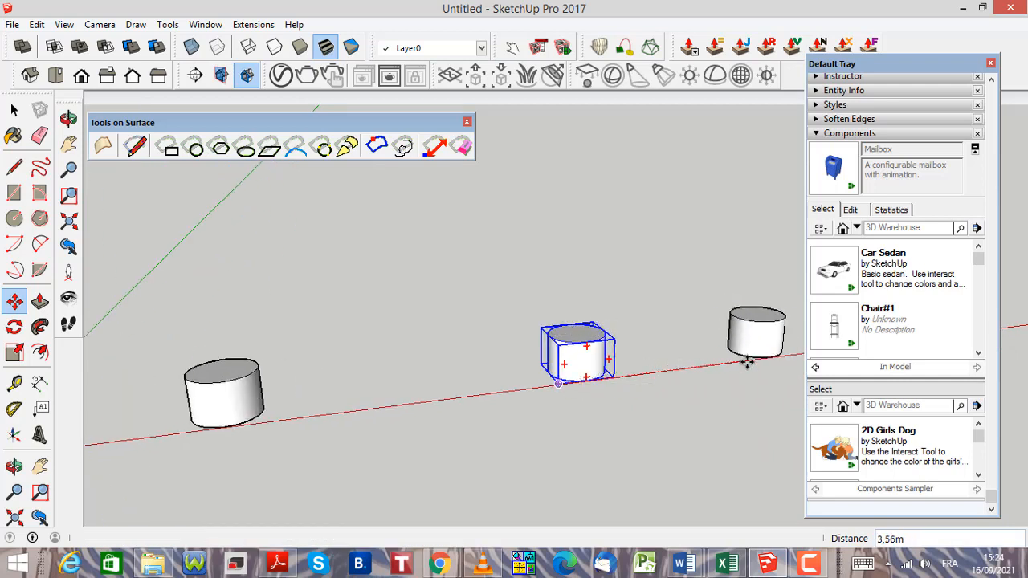
scroll(460, 374, "down", 2)
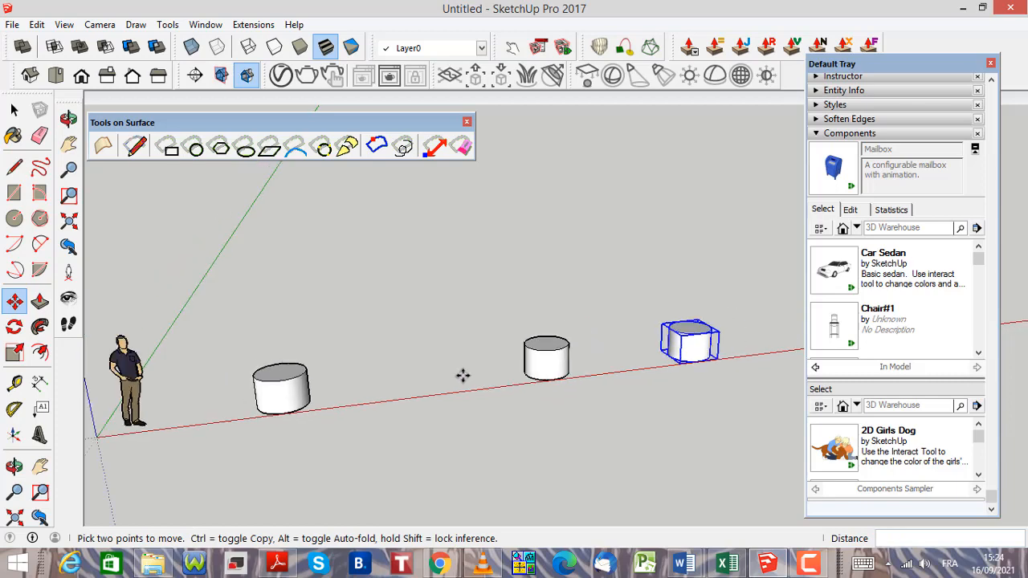
Move the farthest cylinder about 6.1 m back along the red axis, placing it between the other two.
scroll(620, 385, "up", 4)
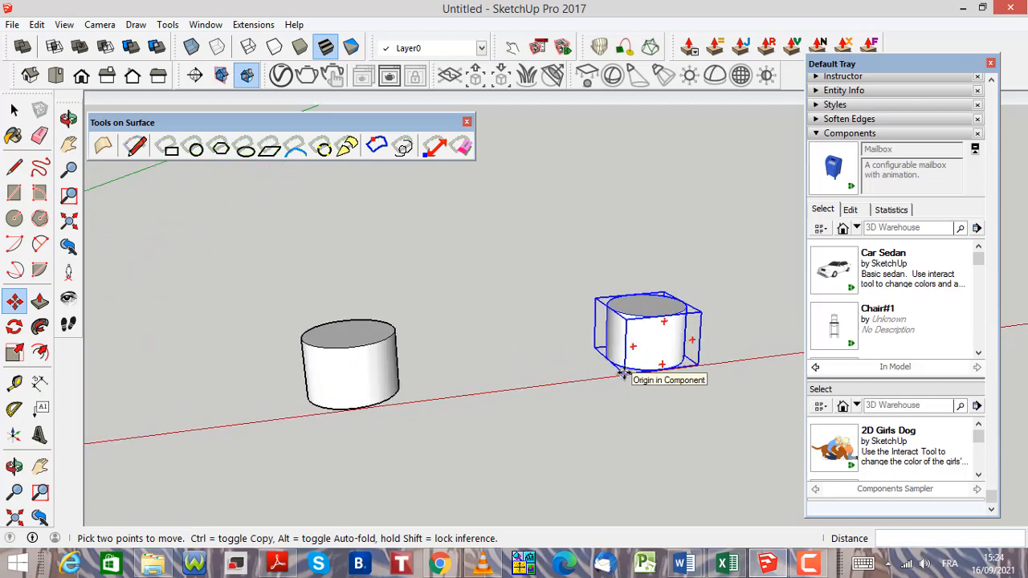
left_click(623, 374, "ctrl")
scroll(530, 391, "down", 2)
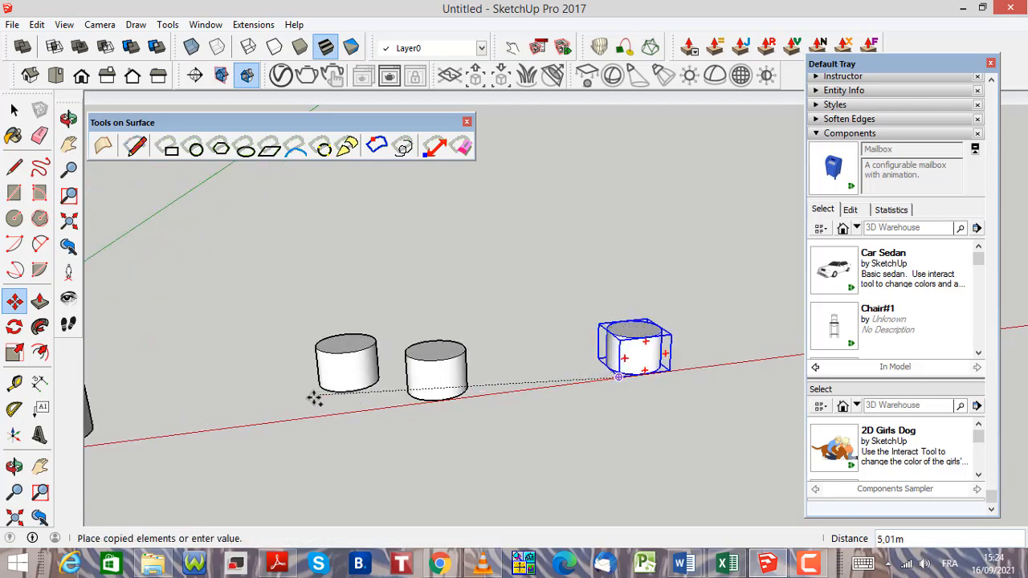
scroll(350, 415, "down", 1)
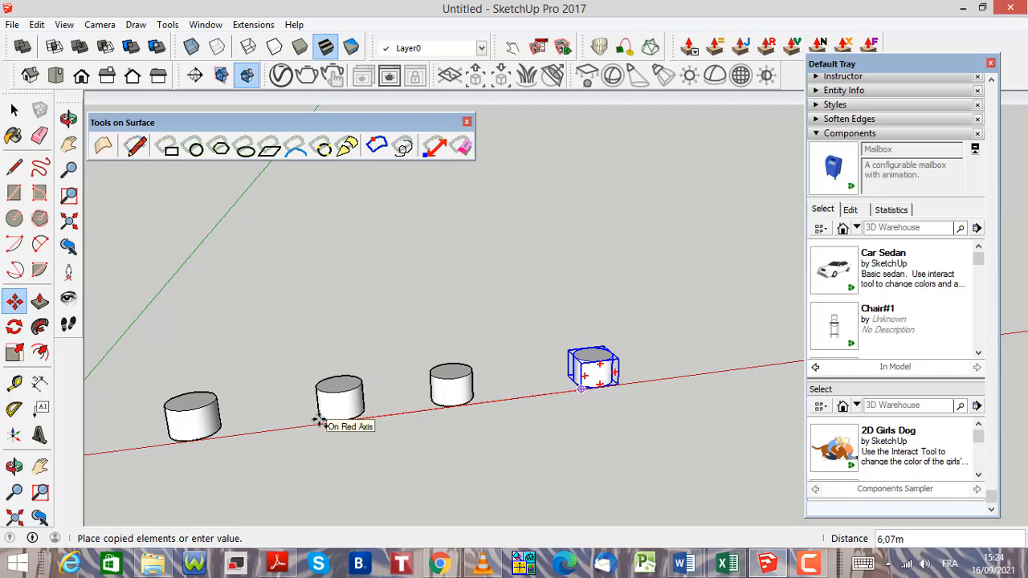
key("ctrl")
left_click(319, 422)
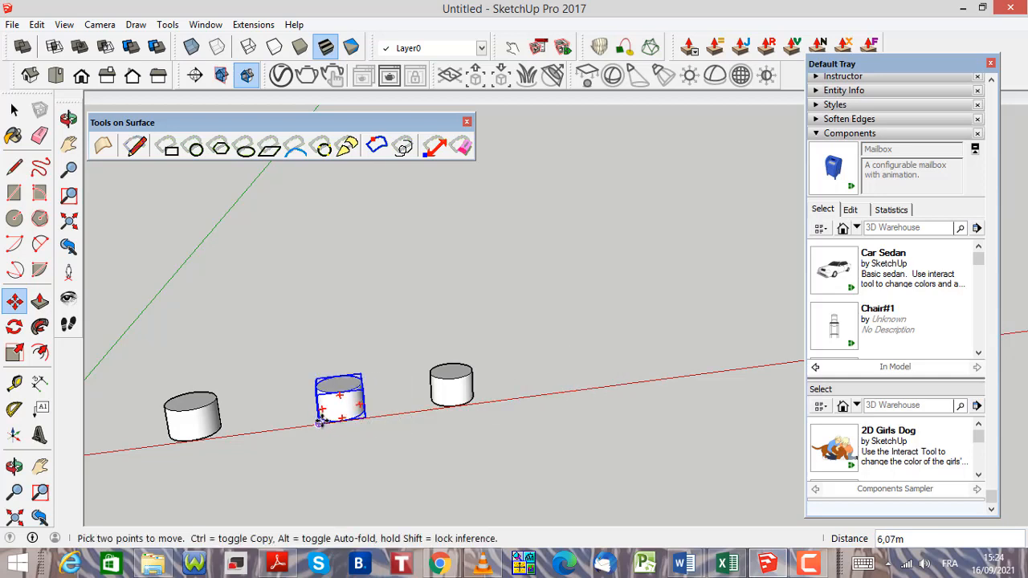
Copy the middle cylinder about 5.7 m along the red axis to the far end of the row, and deselect it.
key("ctrl")
left_click(320, 422)
left_click(560, 407)
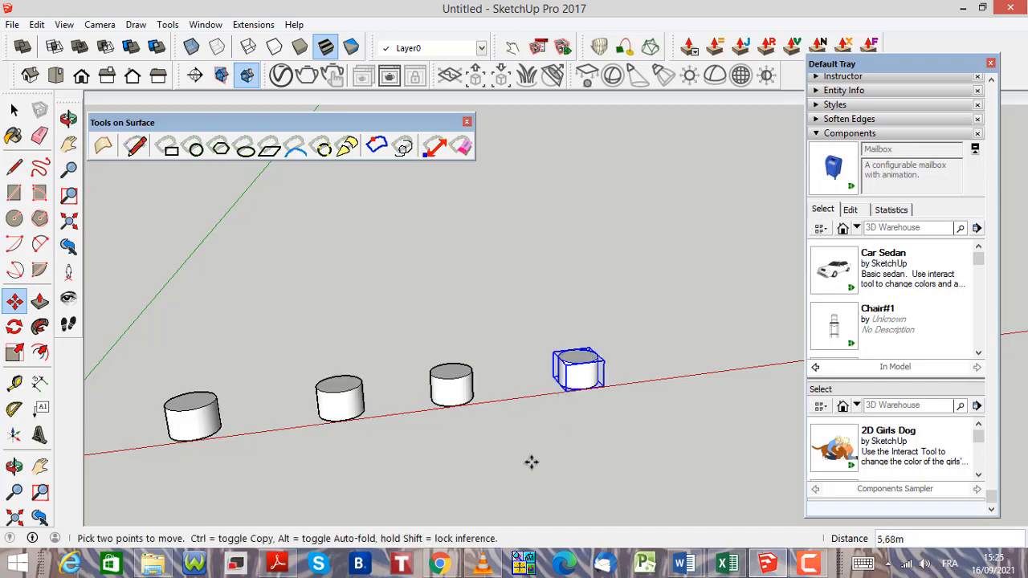
left_click(15, 110)
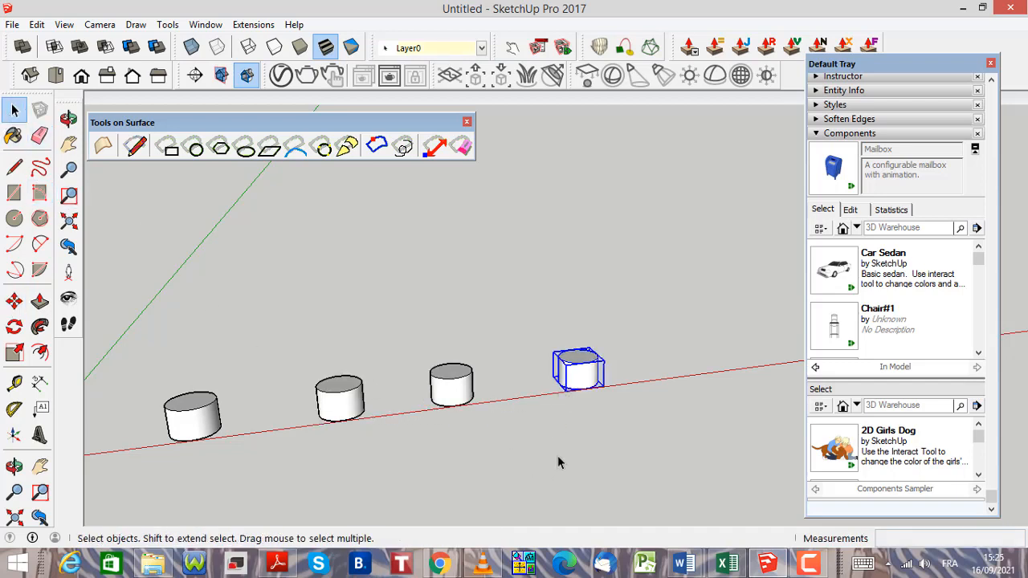
scroll(561, 458, "down", 3)
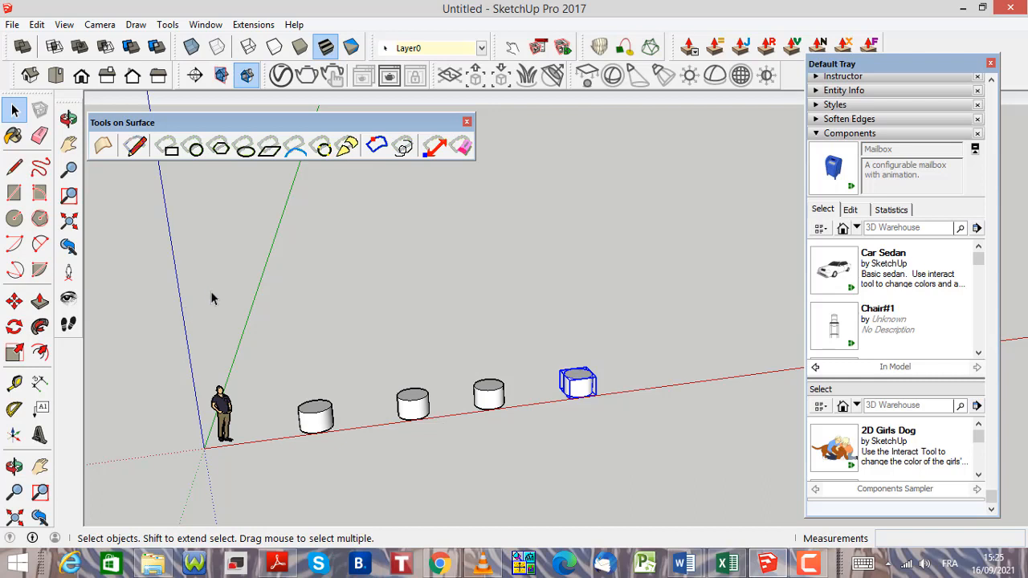
left_click(374, 415)
Copy the first cylinder about 4.2 m from its origin corner, placing it in front of the row, off the red axis.
scroll(436, 408, "up", 2)
scroll(251, 450, "up", 2)
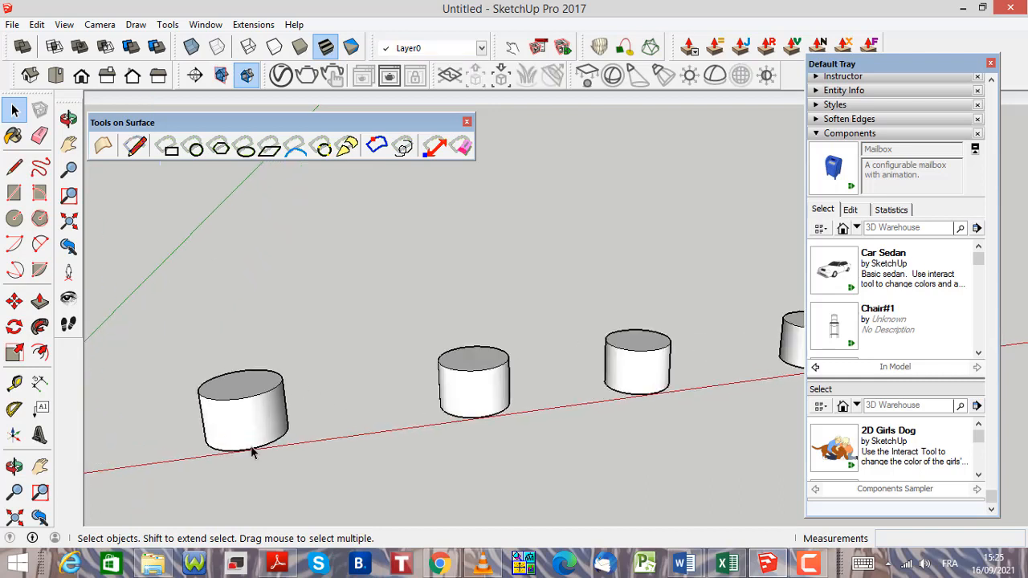
scroll(252, 450, "up", 1)
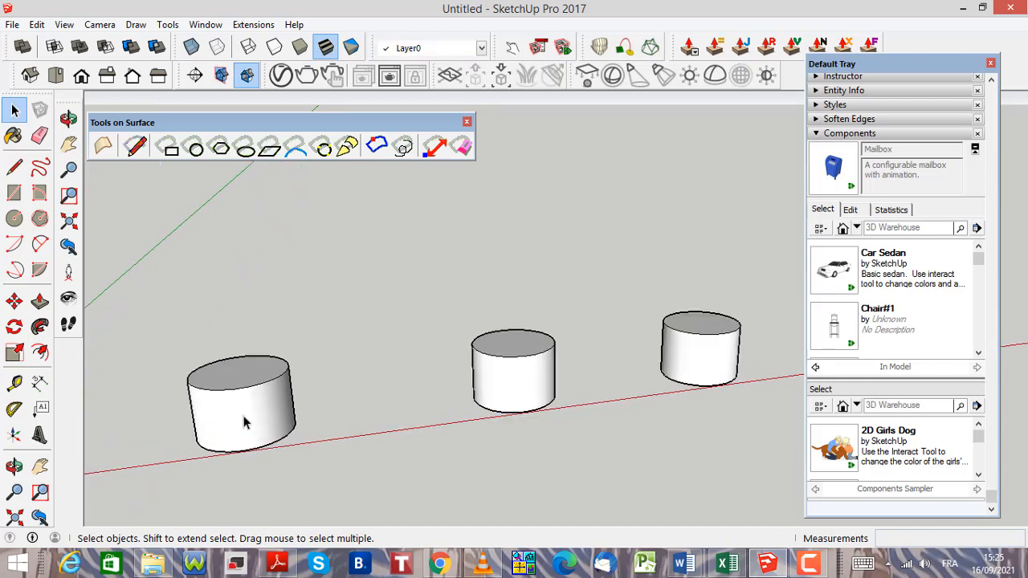
left_click(246, 423)
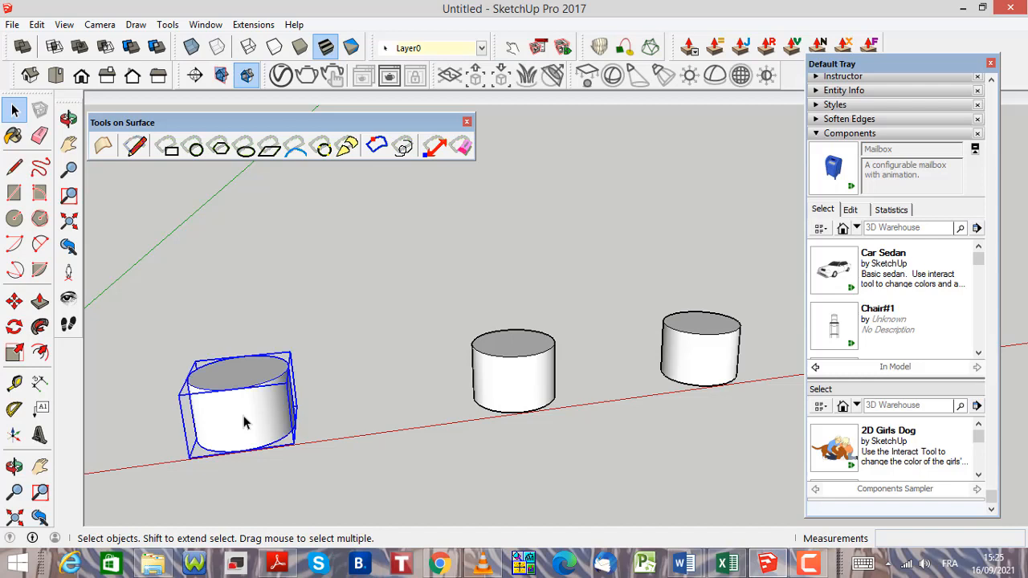
left_click(16, 303)
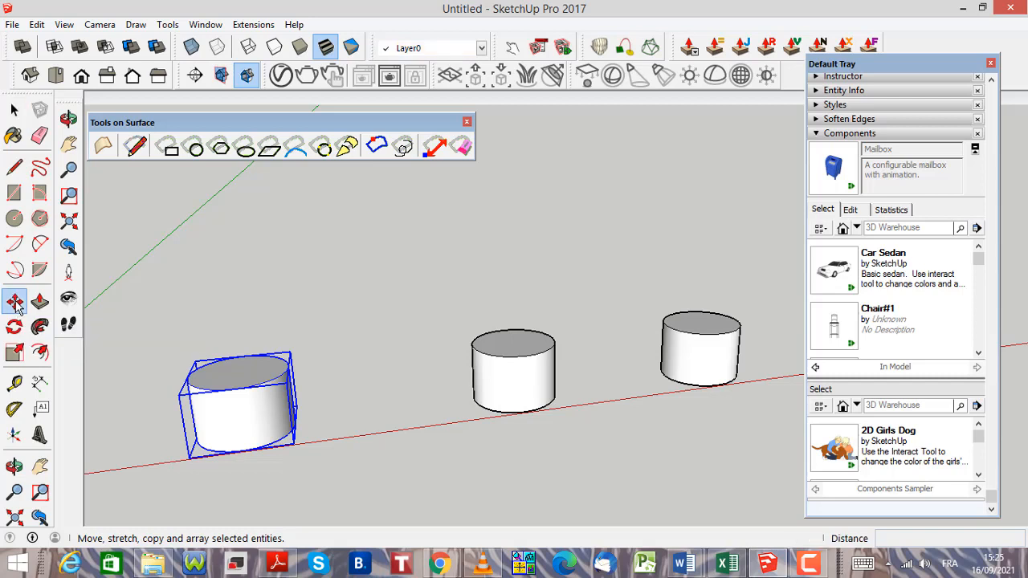
left_click(190, 460)
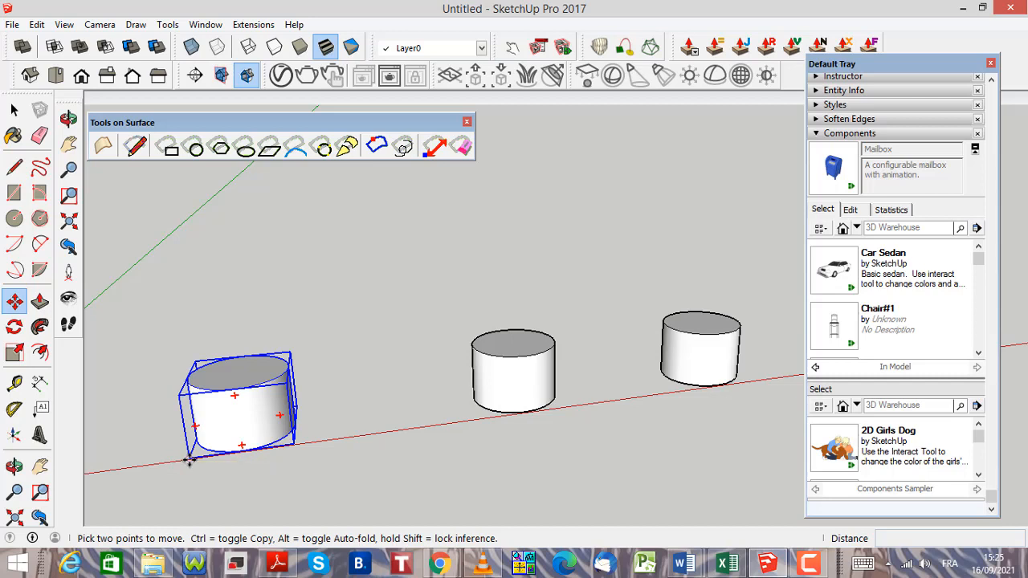
left_click(189, 460, "ctrl")
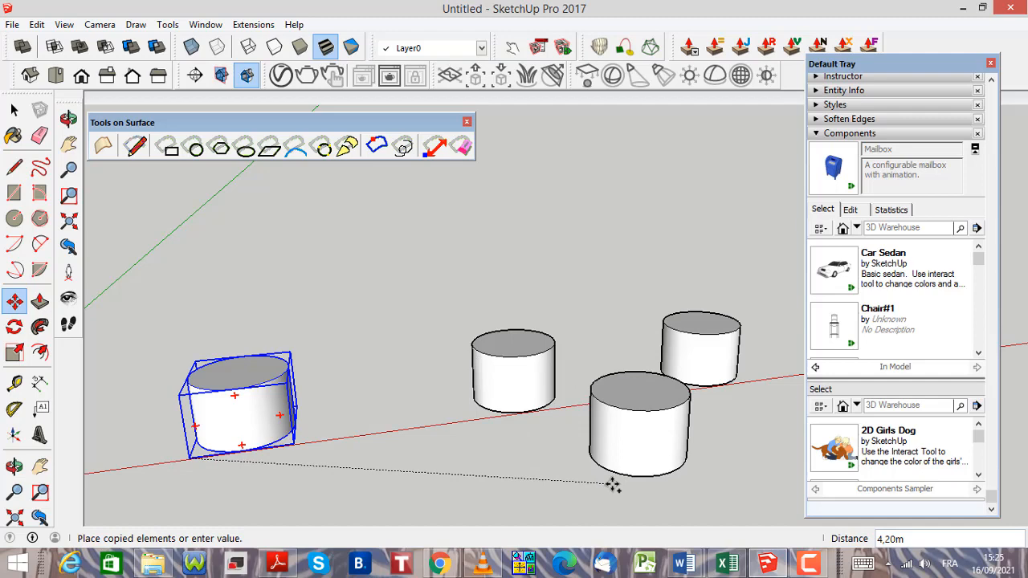
left_click(612, 485)
scroll(516, 431, "down", 5)
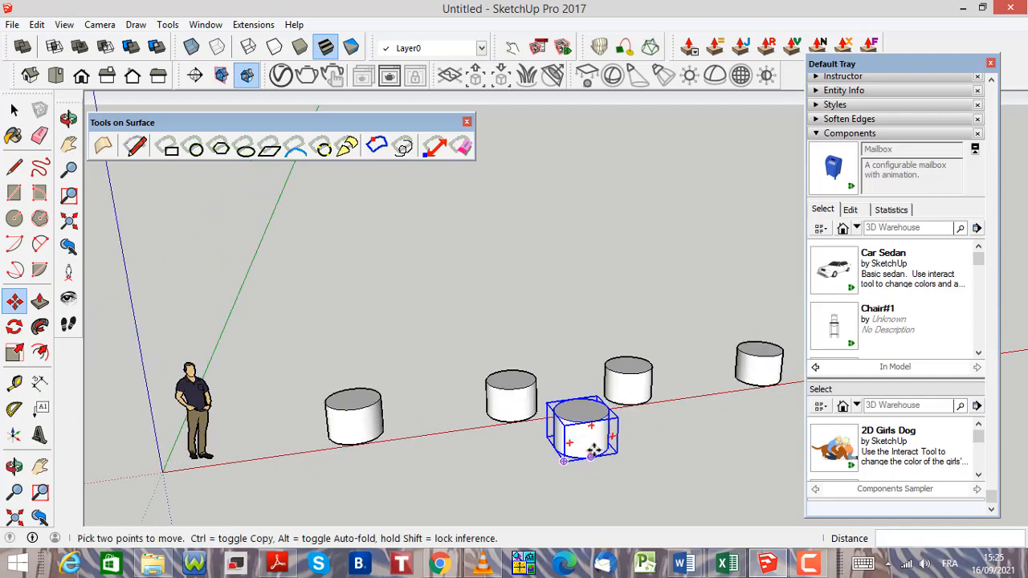
Delete the cylinder copy standing in front of the row.
scroll(635, 445, "up", 4)
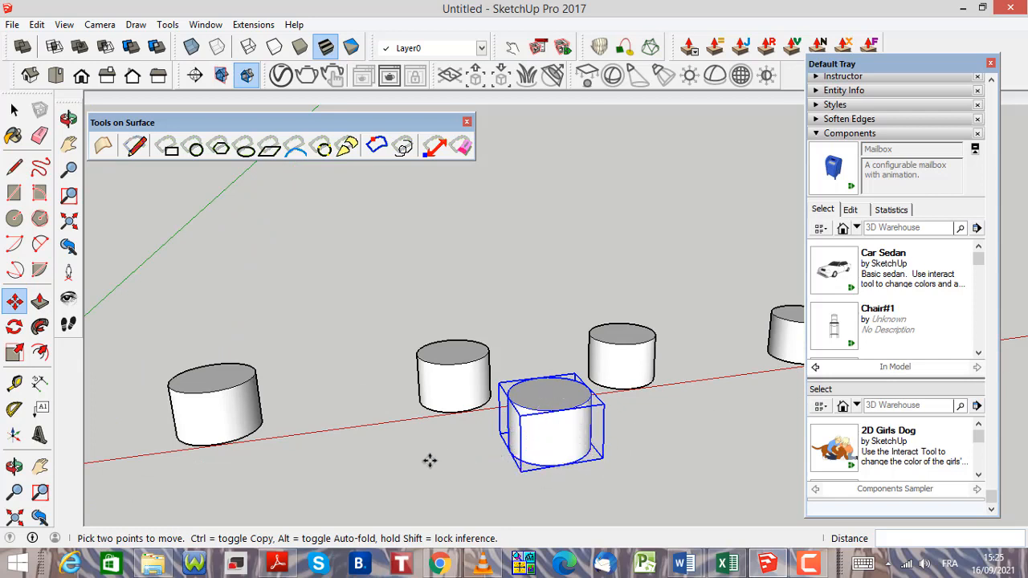
key("Delete")
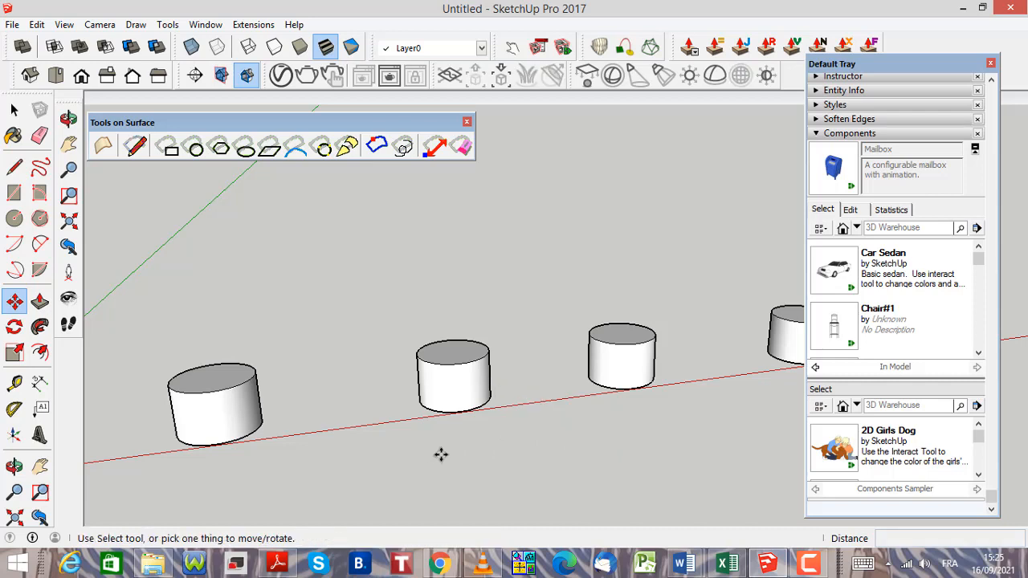
scroll(441, 450, "down", 4)
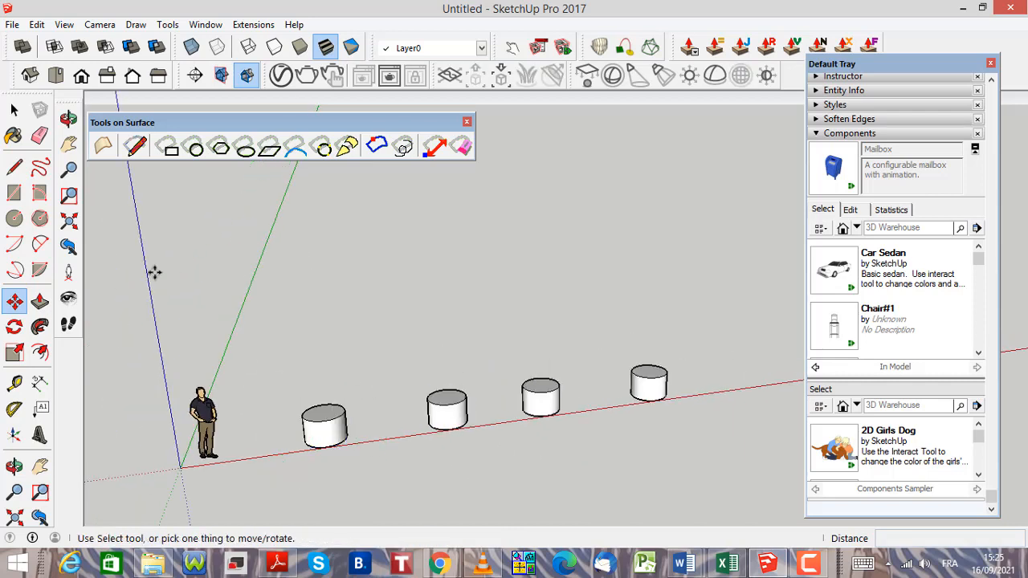
left_click(14, 111)
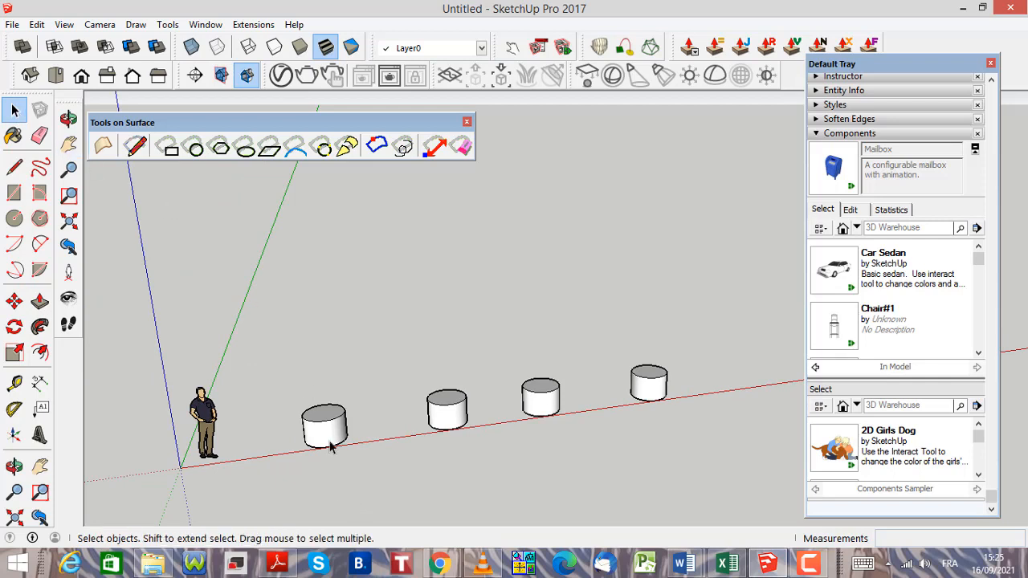
scroll(334, 433, "up", 3)
scroll(329, 414, "down", 4)
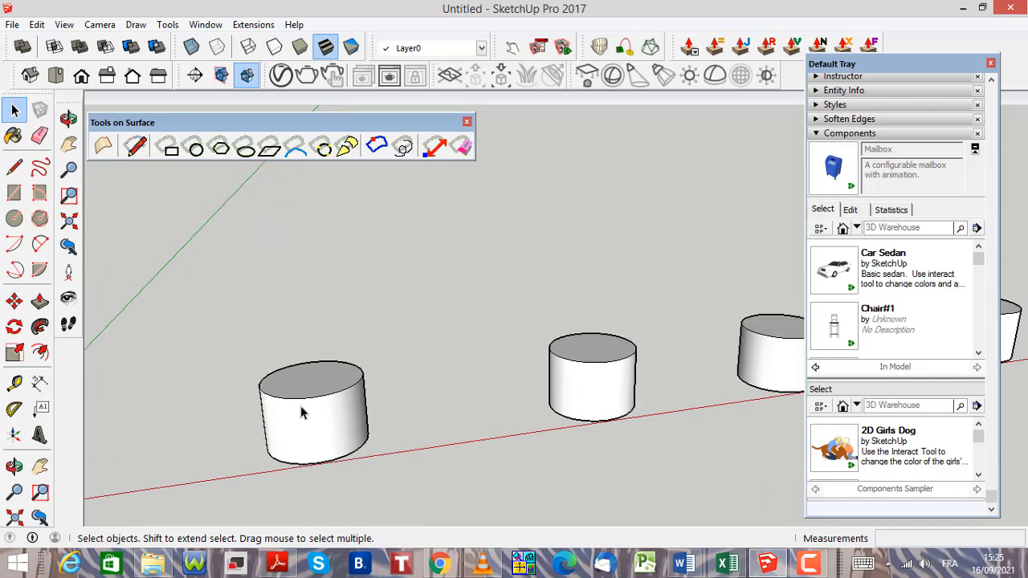
scroll(294, 426, "down", 2)
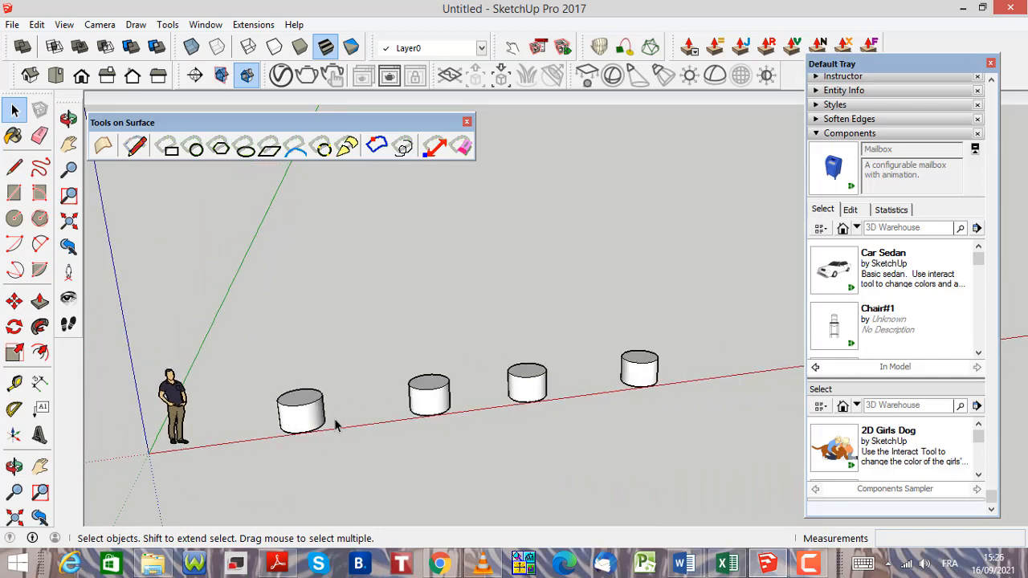
scroll(329, 419, "up", 4)
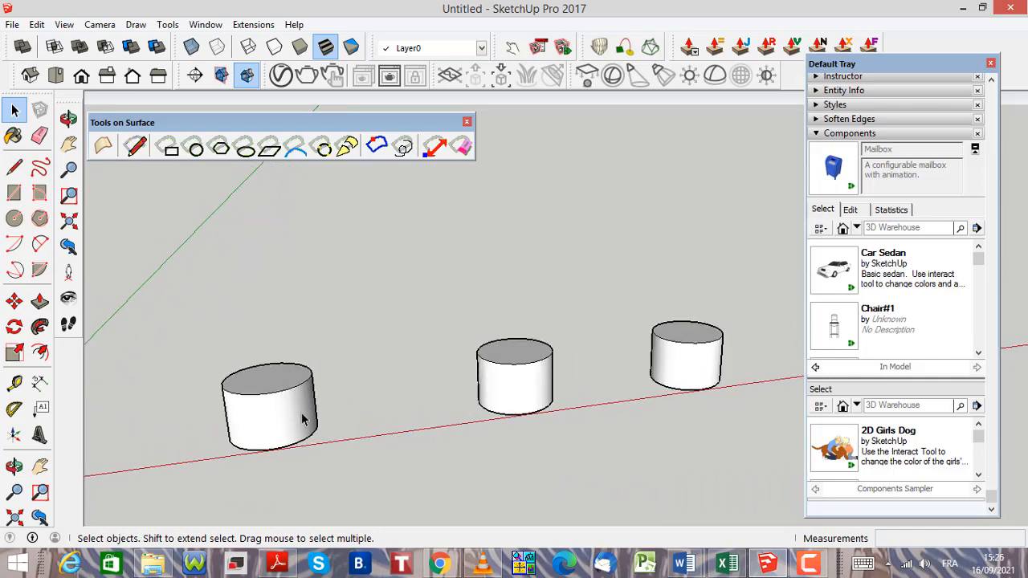
scroll(521, 368, "down", 1)
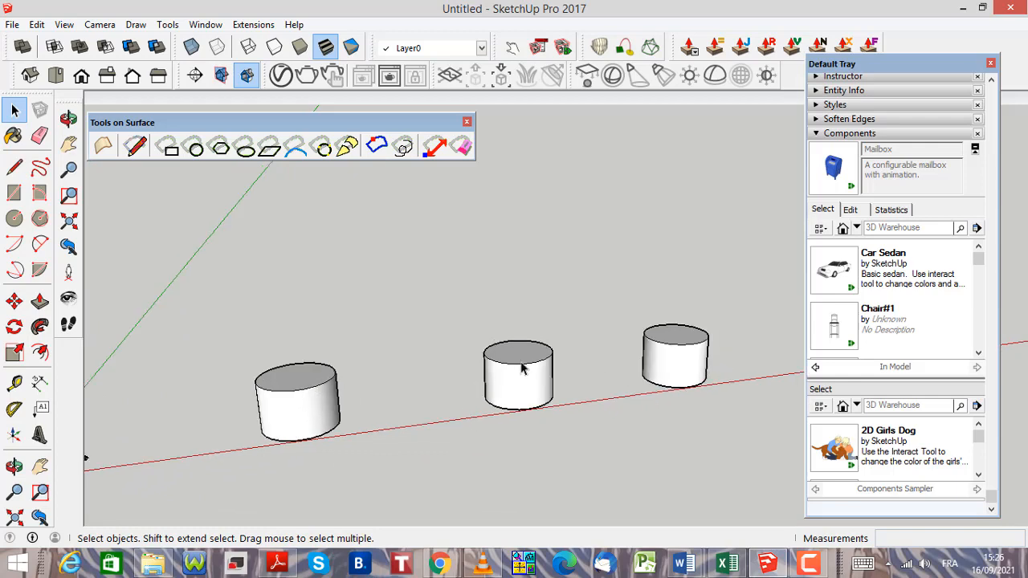
scroll(520, 367, "down", 3)
scroll(763, 344, "up", 2)
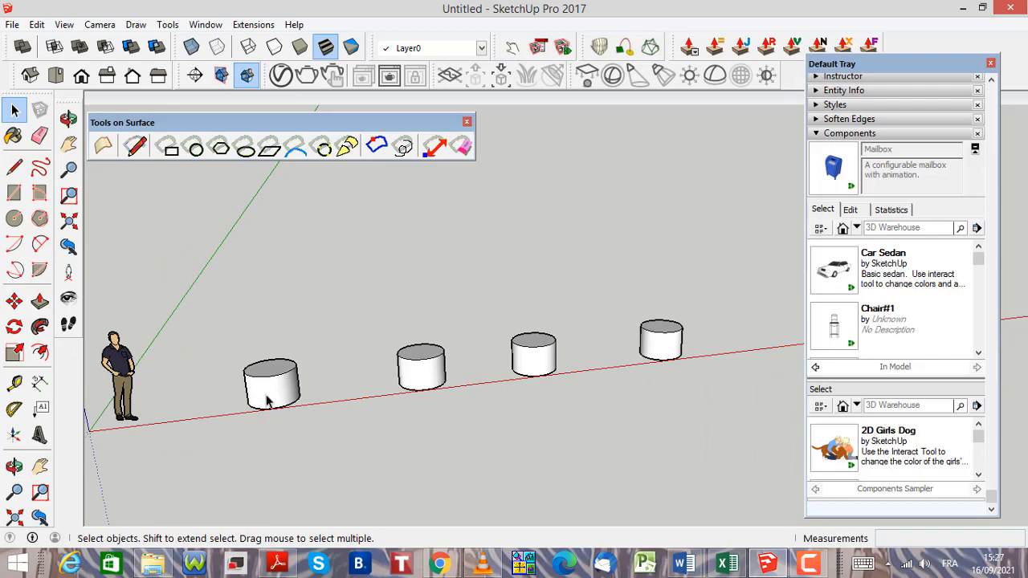
Open the first cylinder component for editing and draw a circle of about 0.22 m radius at the centre of its top face.
left_click(269, 400)
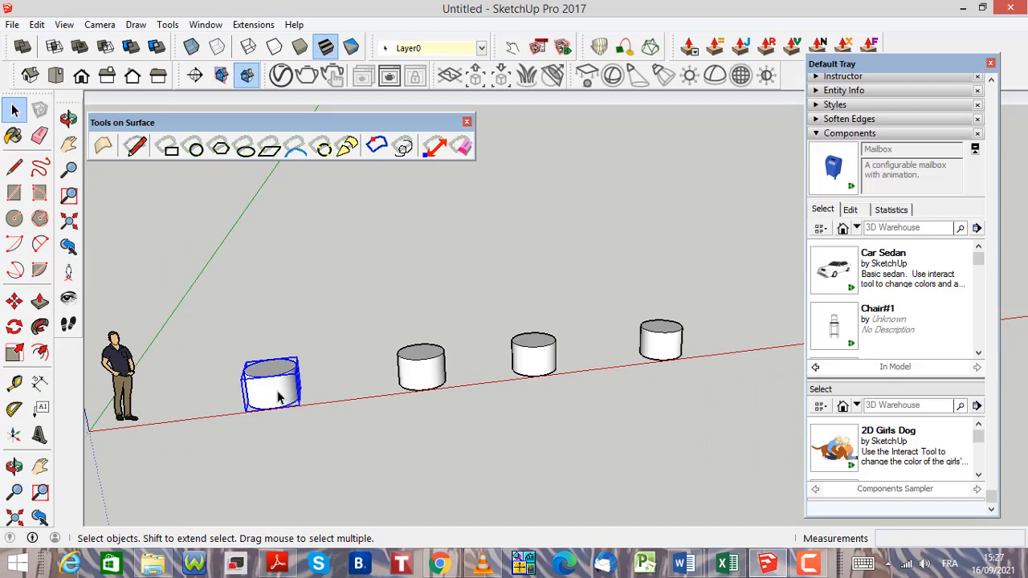
right_click(279, 398)
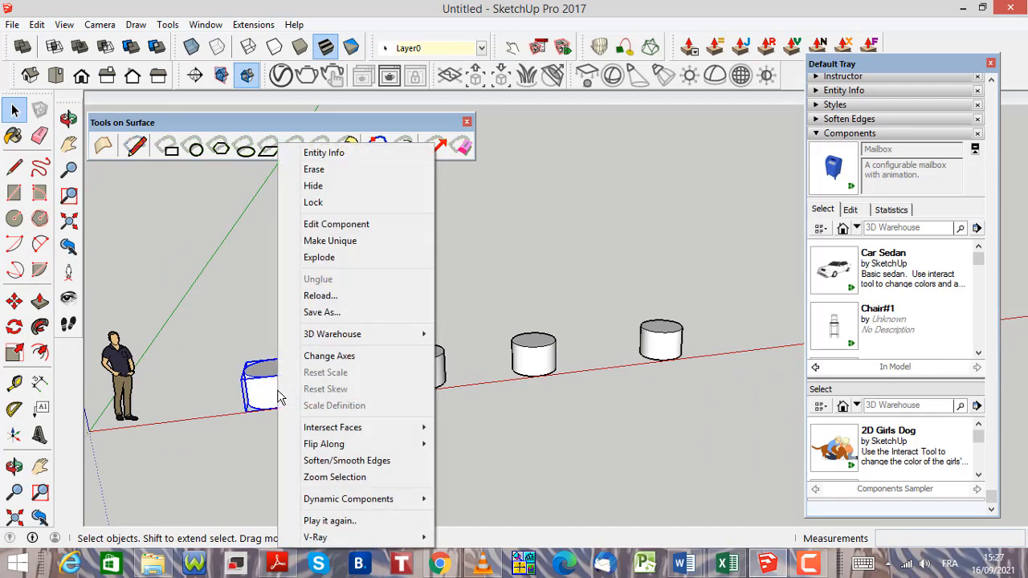
left_click(350, 224)
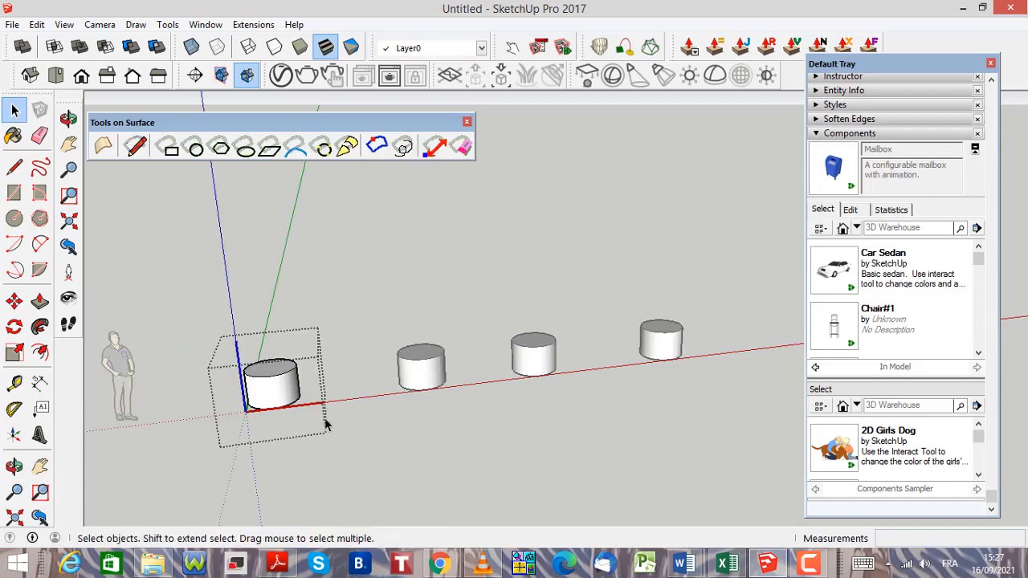
left_click(15, 217)
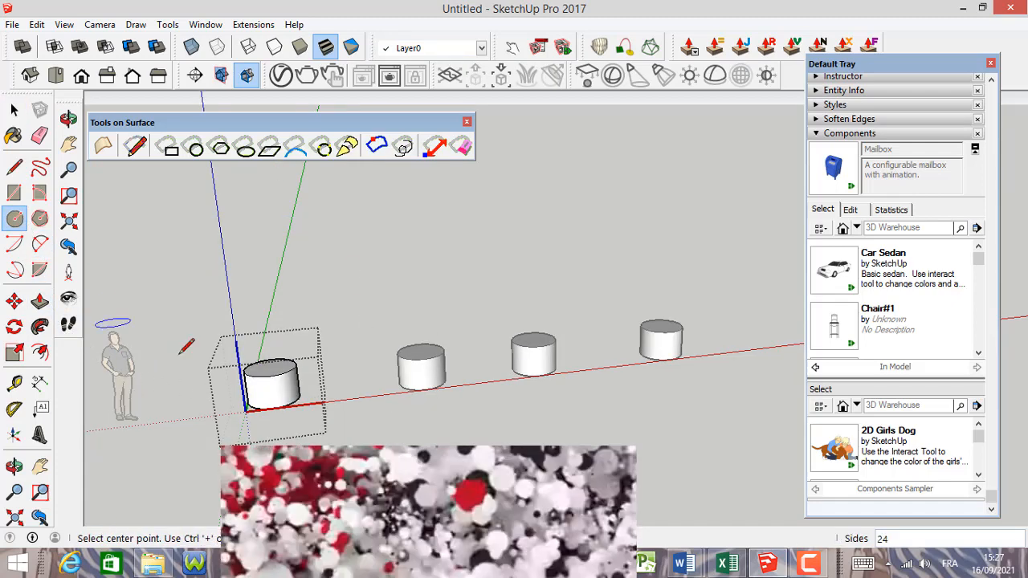
scroll(262, 375, "up", 5)
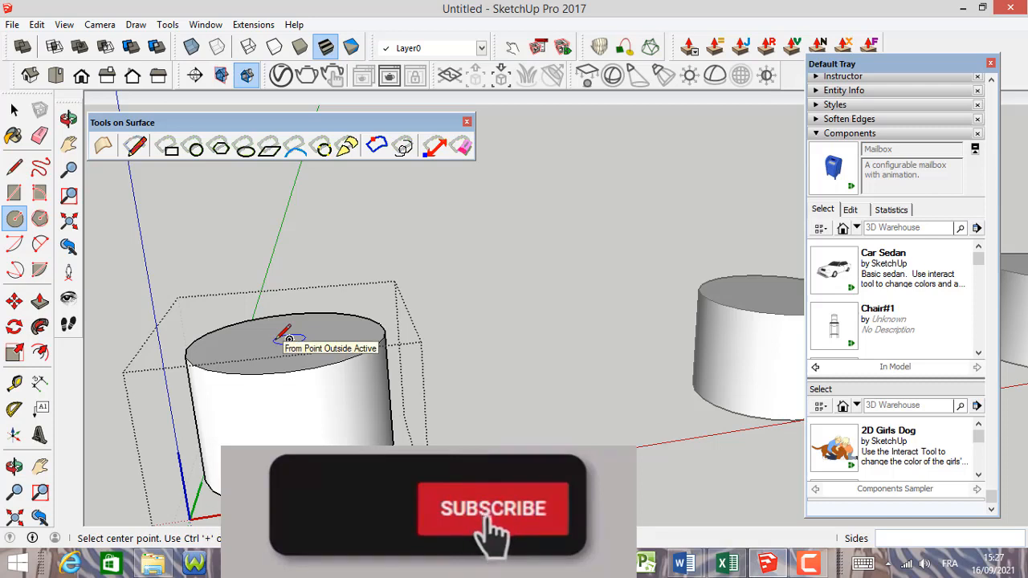
left_click(283, 333)
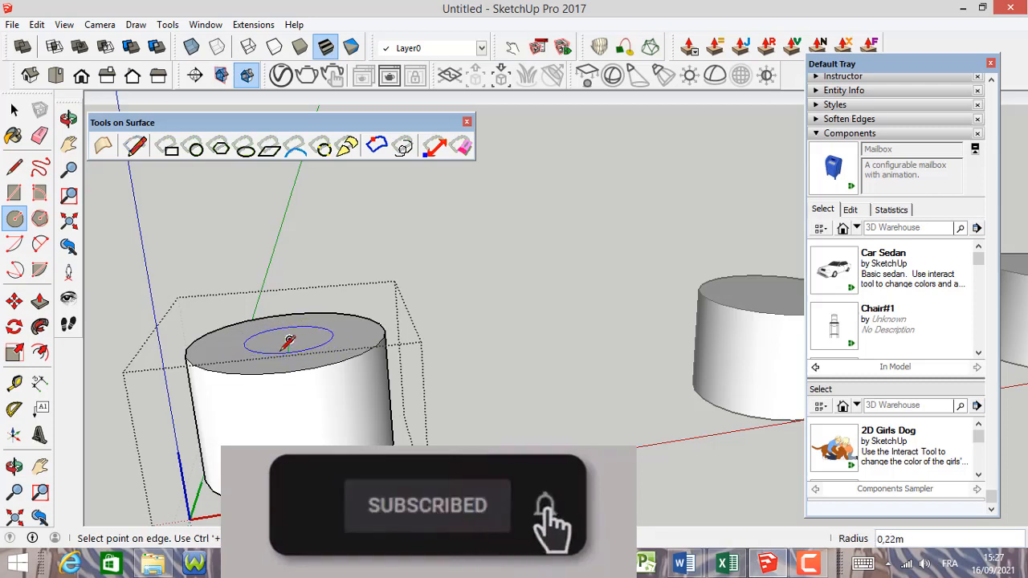
left_click(271, 349)
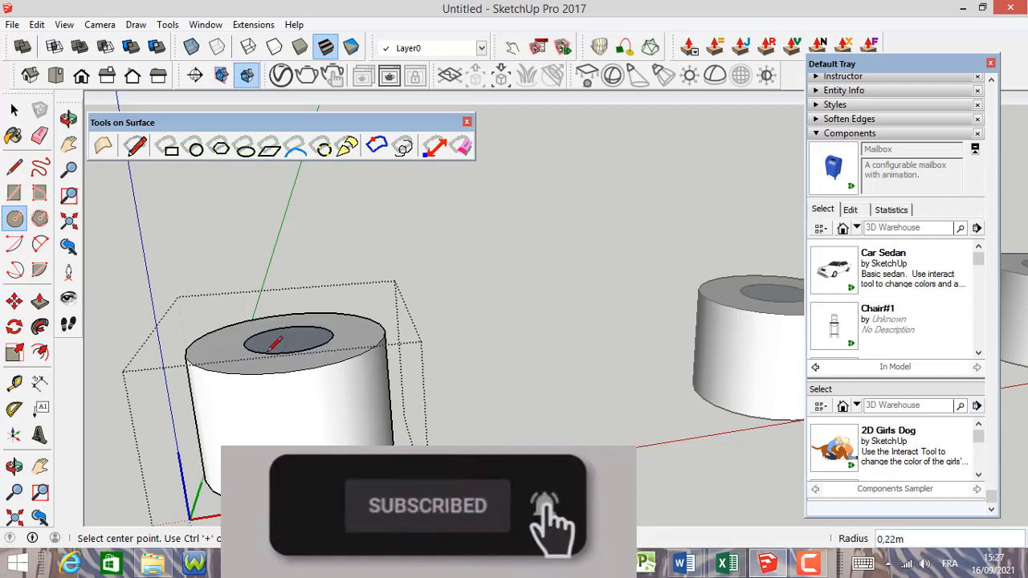
Extrude the inner circle upward with Push/Pull into a tall narrow shaft, and close the component.
left_click(40, 303)
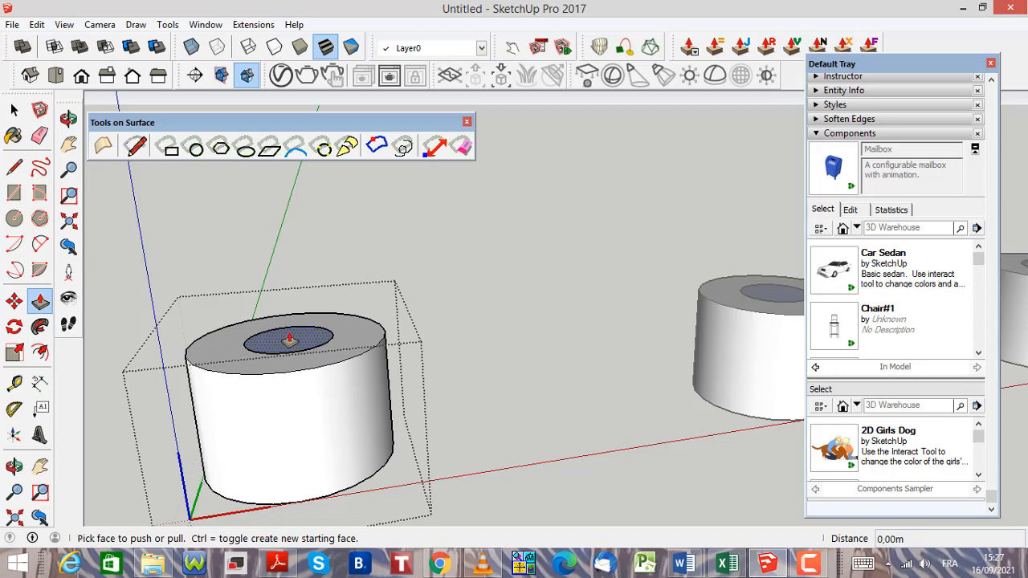
left_click(289, 340)
scroll(287, 321, "down", 5)
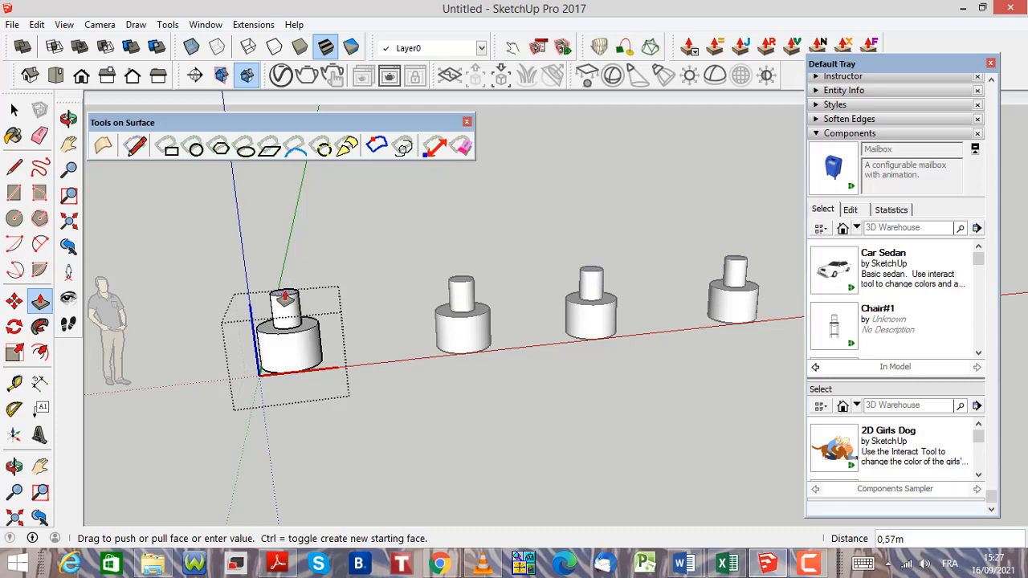
scroll(285, 295, "up", 2)
scroll(285, 293, "down", 1)
scroll(285, 290, "up", 1)
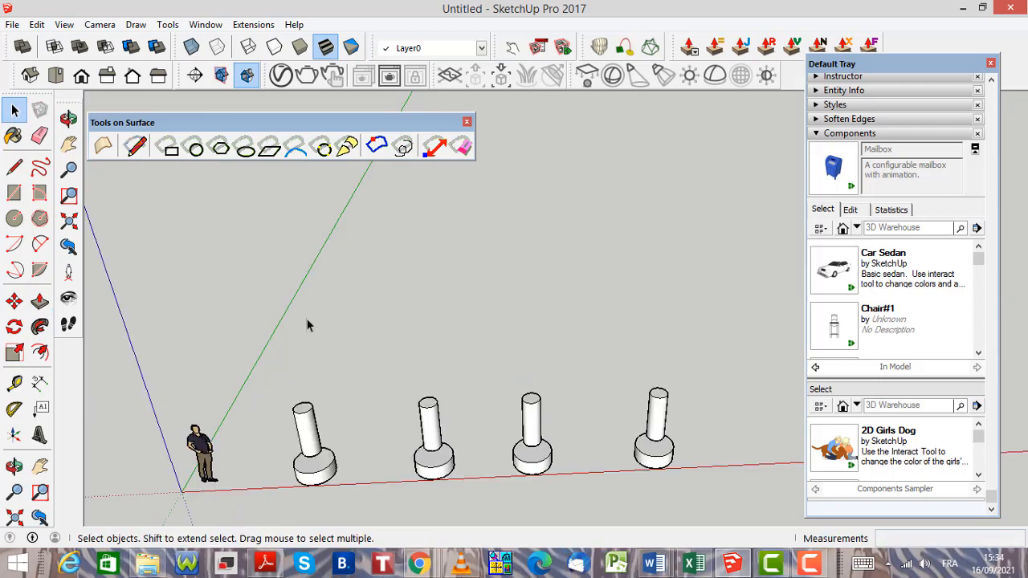
Draw a rectangle of about 4.02 by 2.85 m on the ground behind the row of components.
left_click(14, 195)
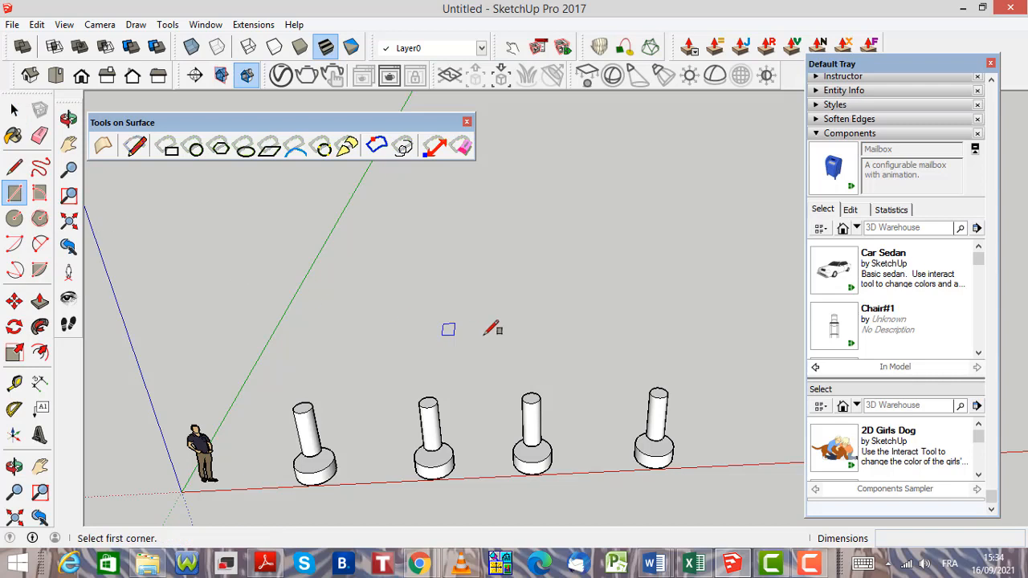
left_click(374, 303)
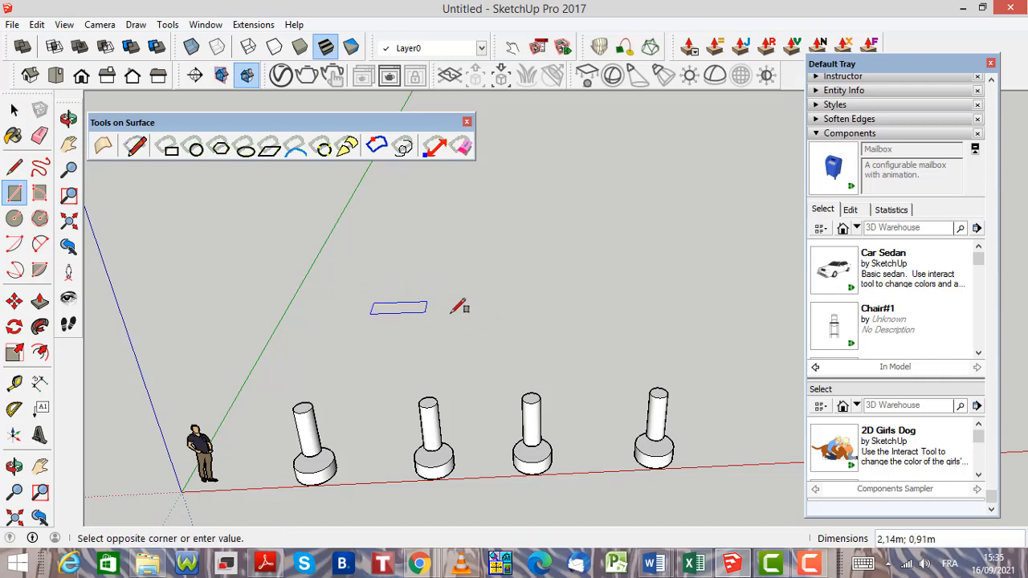
left_click(485, 267)
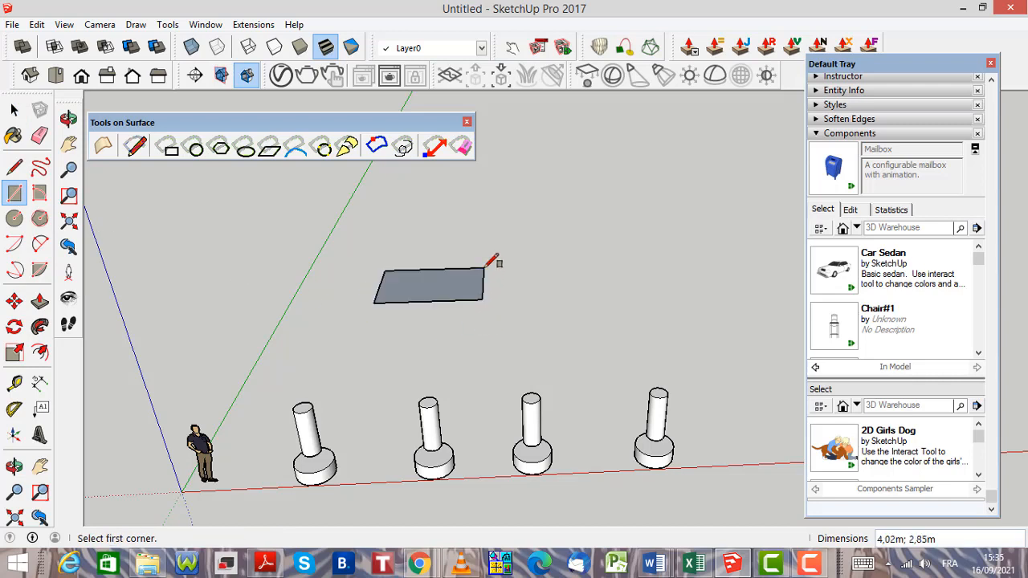
Extrude the rectangle upward about 2.38 m with Push/Pull to form a box.
left_click(41, 302)
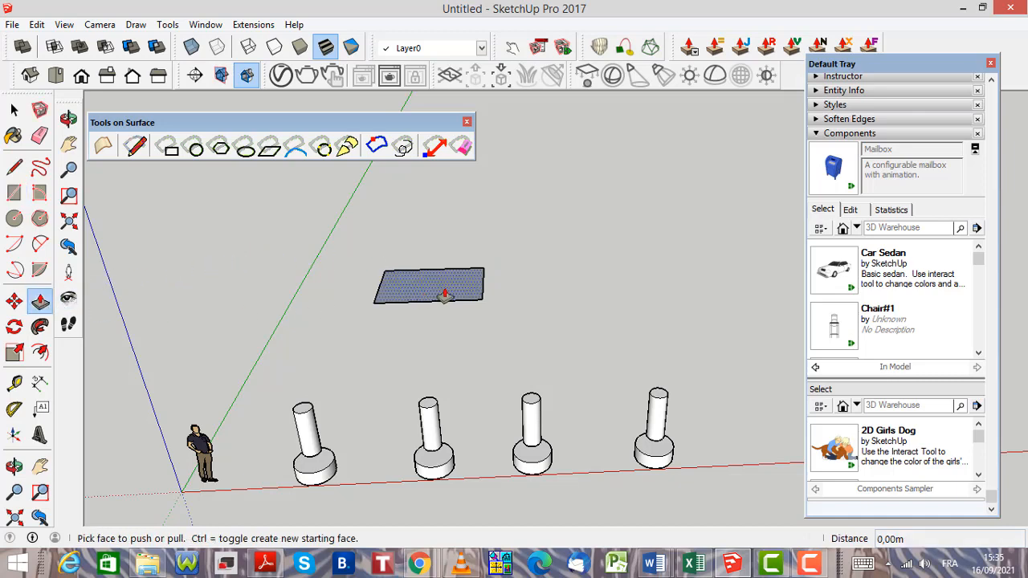
scroll(466, 285, "up", 2)
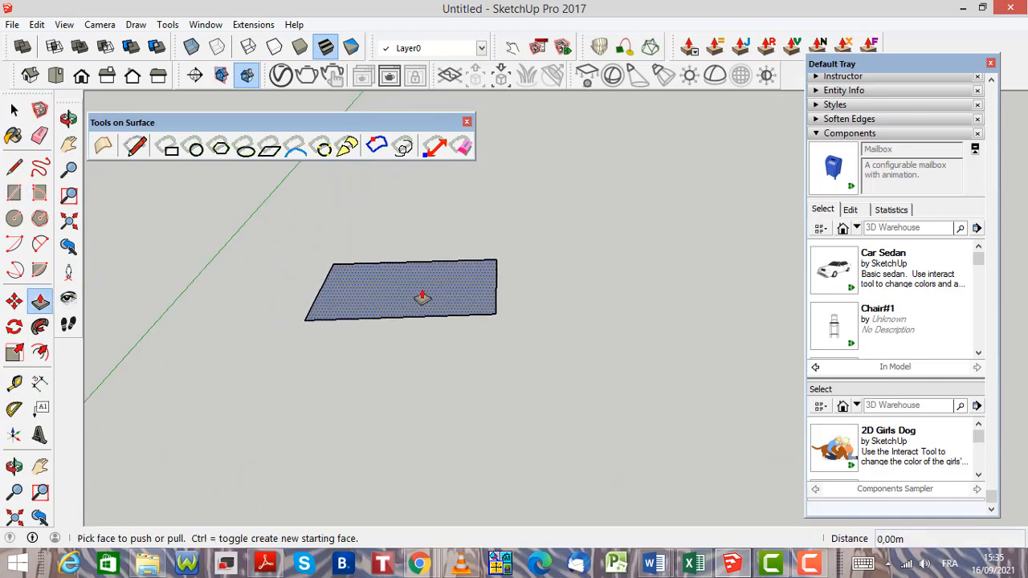
left_click(422, 298)
scroll(422, 293, "down", 3)
left_click(427, 254)
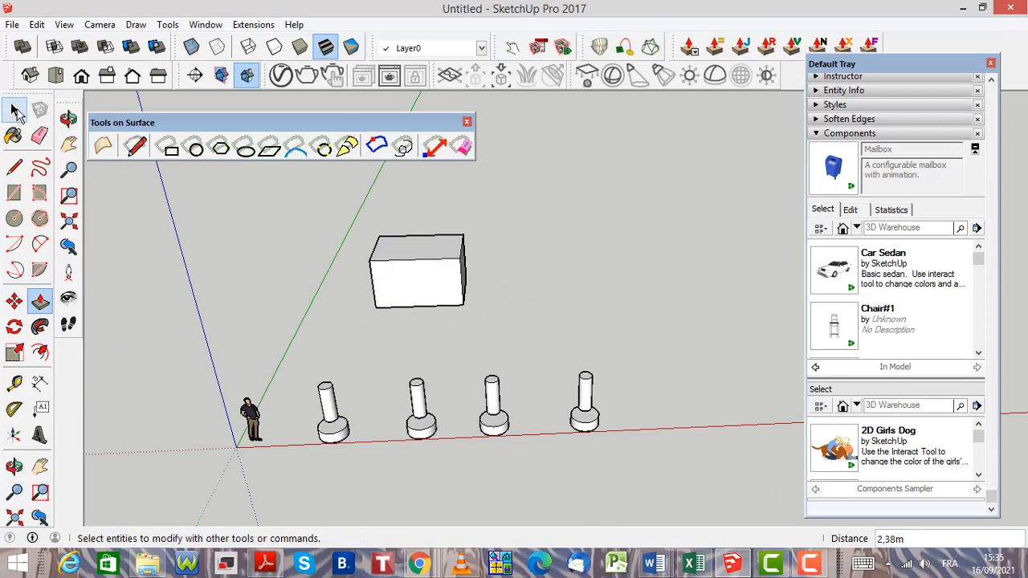
Turn the whole box behind the row into a component named "Component tuto", replacing the selected geometry.
left_click(16, 112)
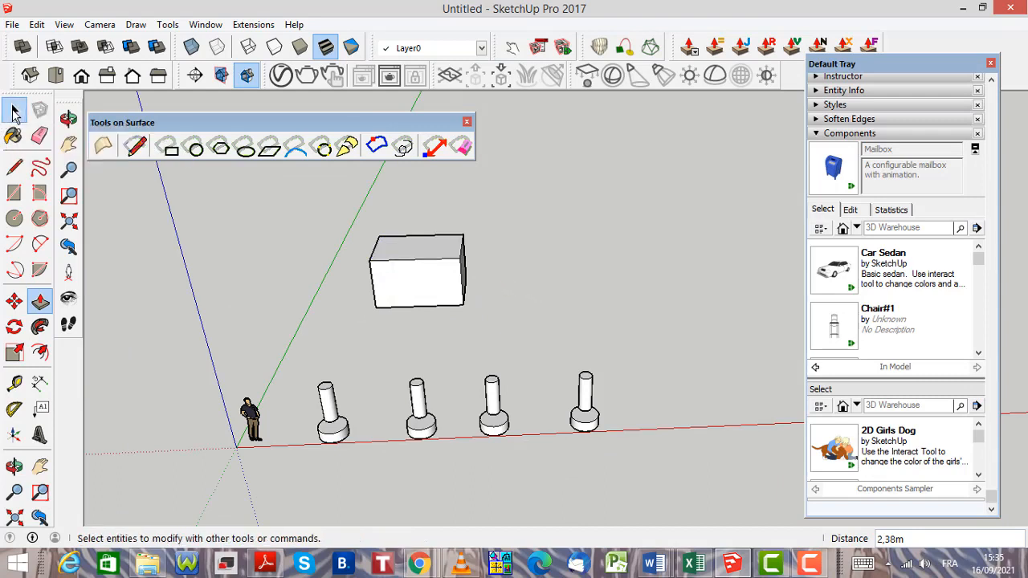
triple_click(428, 277)
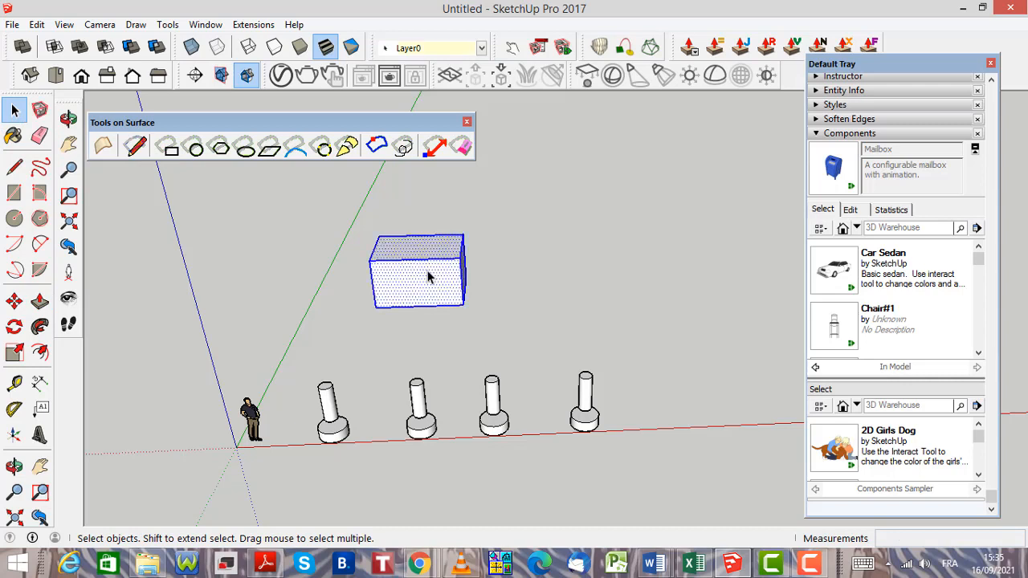
right_click(428, 277)
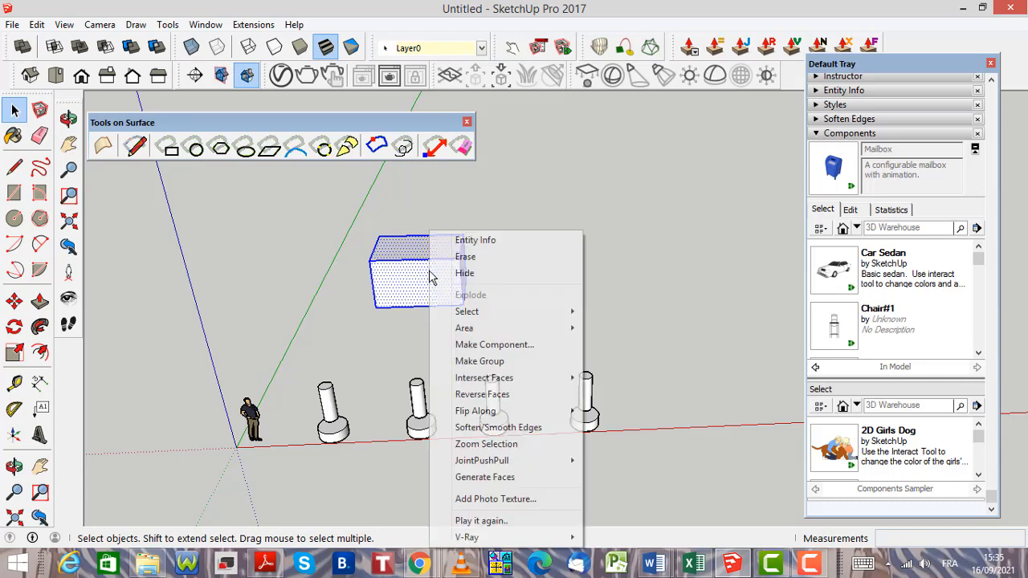
left_click(506, 345)
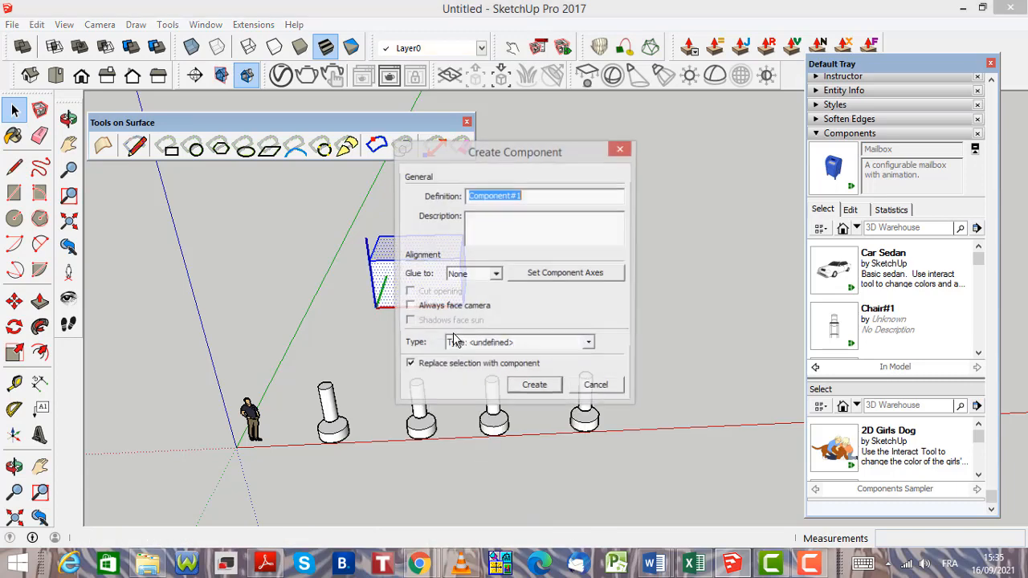
left_click(534, 197)
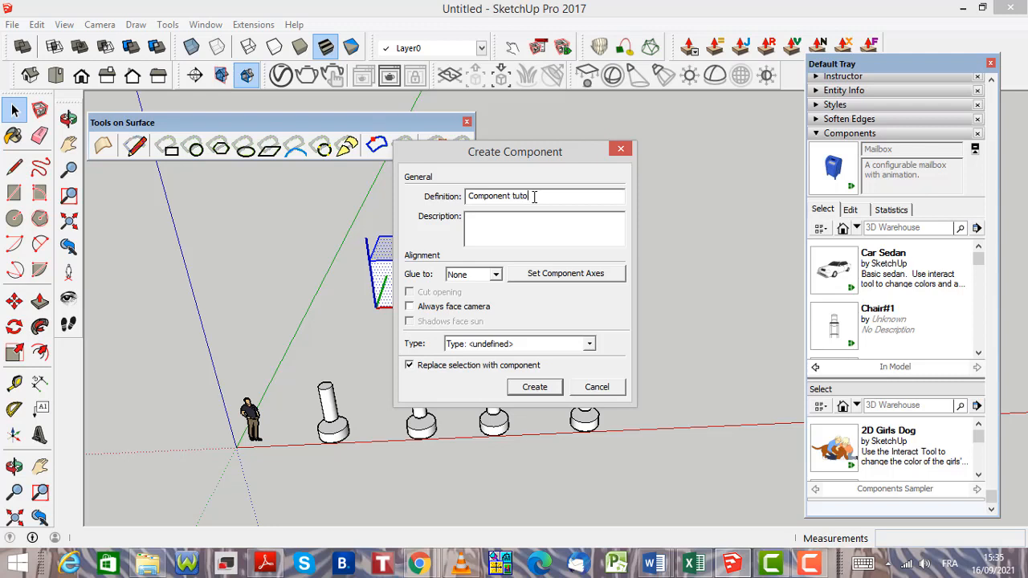
left_click(534, 387)
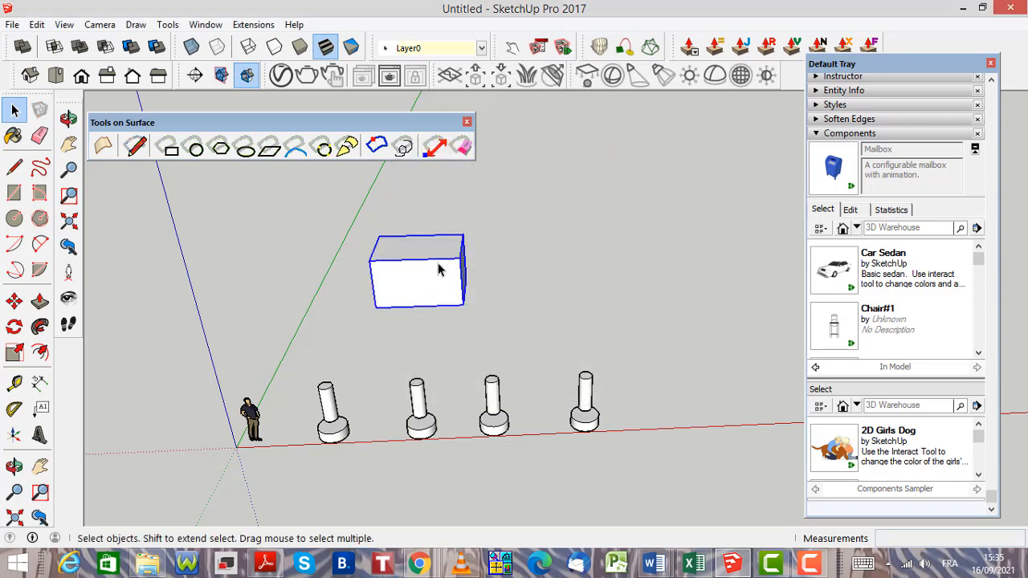
Copy the box component about 8.89 m along the red axis with the Move tool, starting from its lower front corner.
scroll(437, 269, "up", 3)
scroll(530, 357, "down", 3)
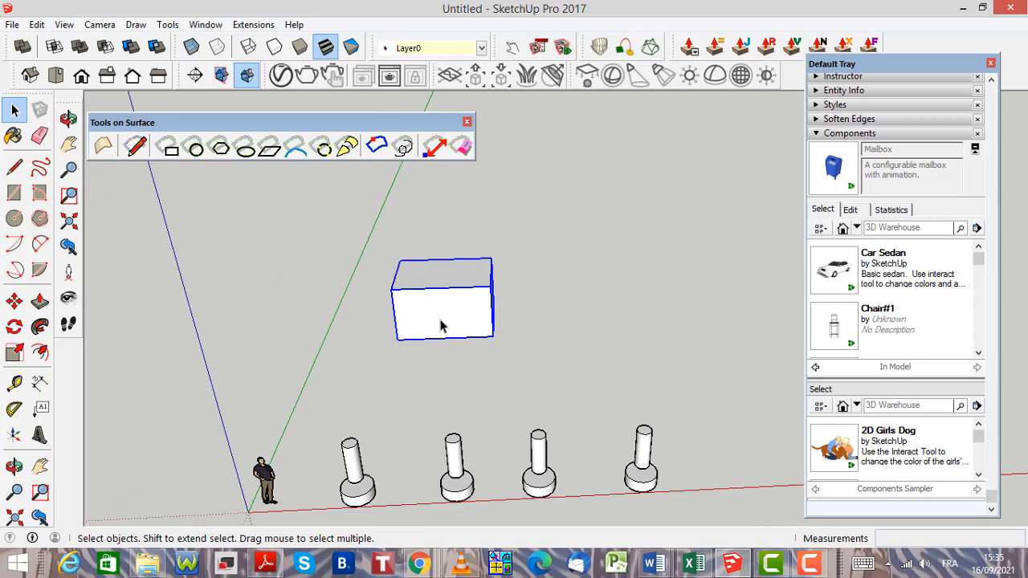
left_click(15, 303)
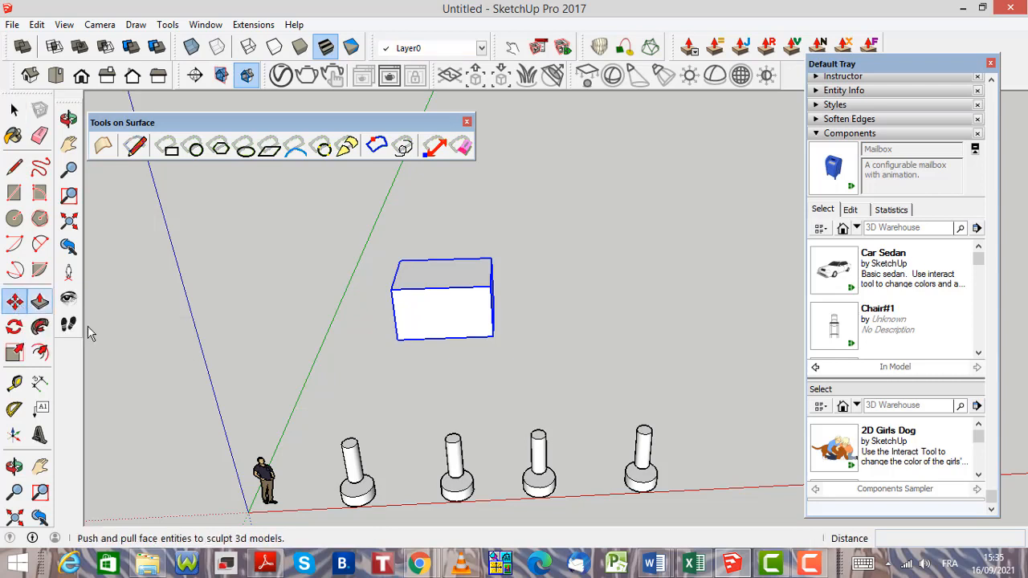
left_click(399, 339)
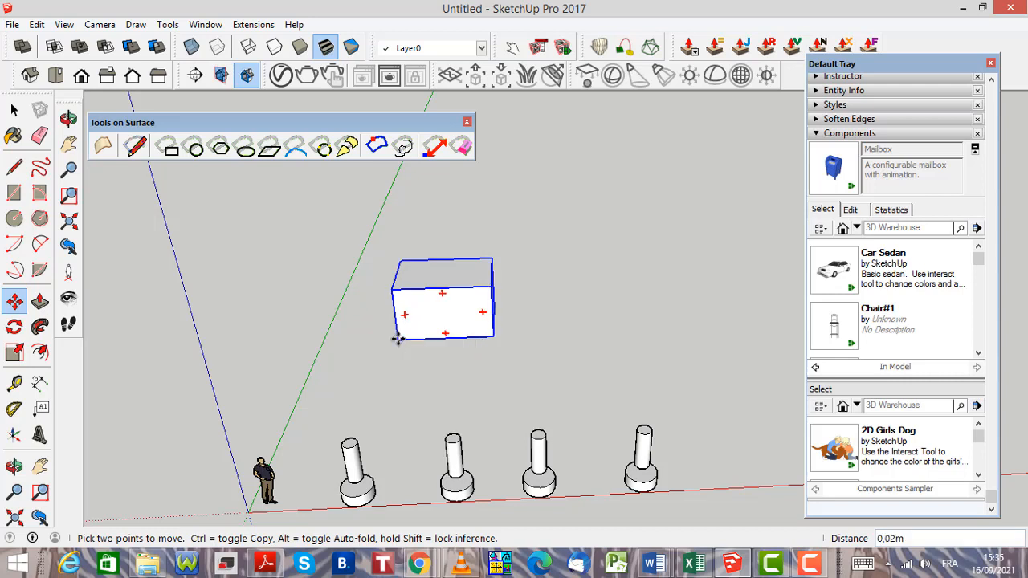
key("ctrl")
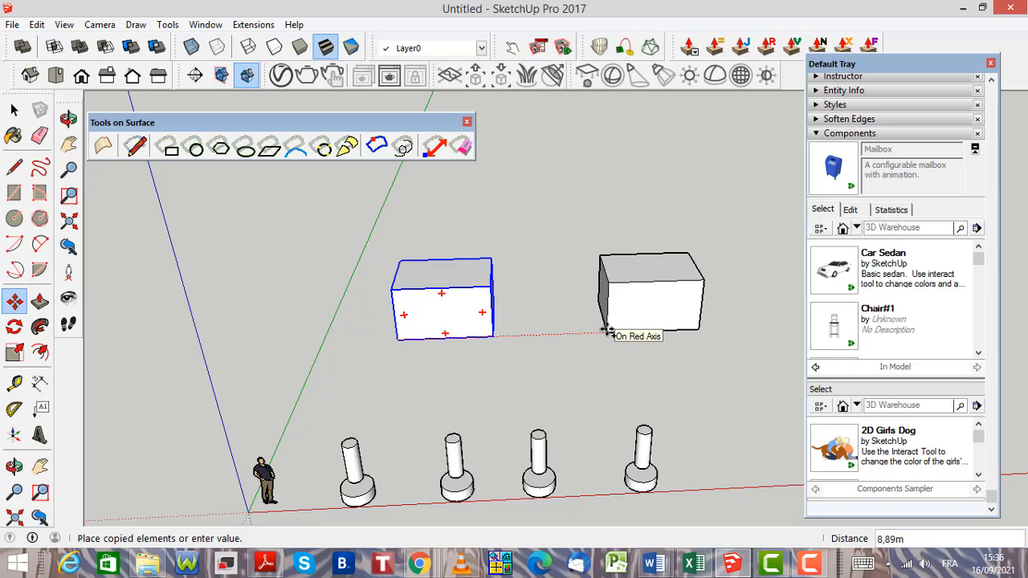
left_click(607, 329)
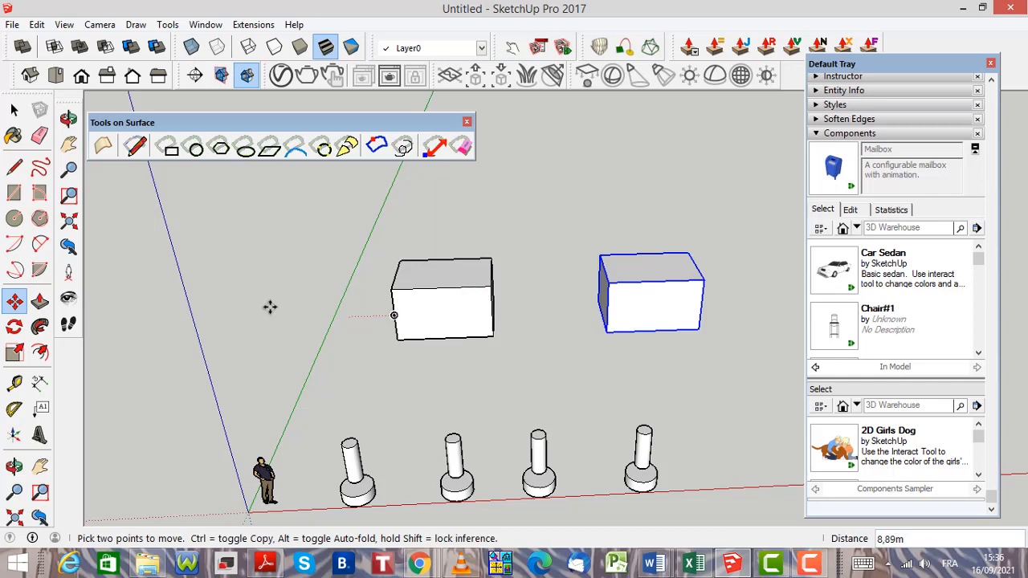
Open the original box component for editing and draw a circle of about 0.77 m radius in the middle of its front face.
scroll(718, 298, "up", 1)
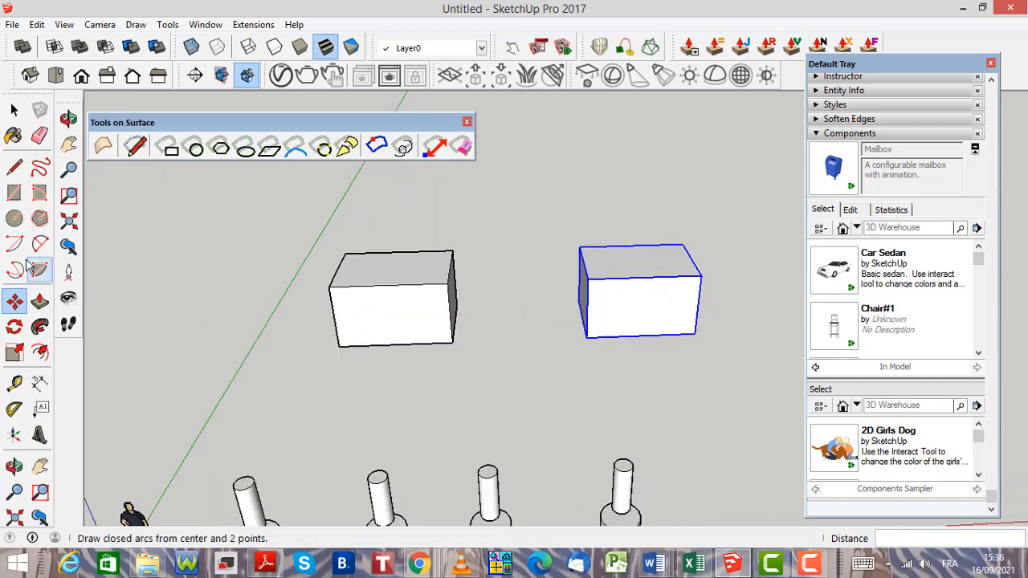
left_click(13, 112)
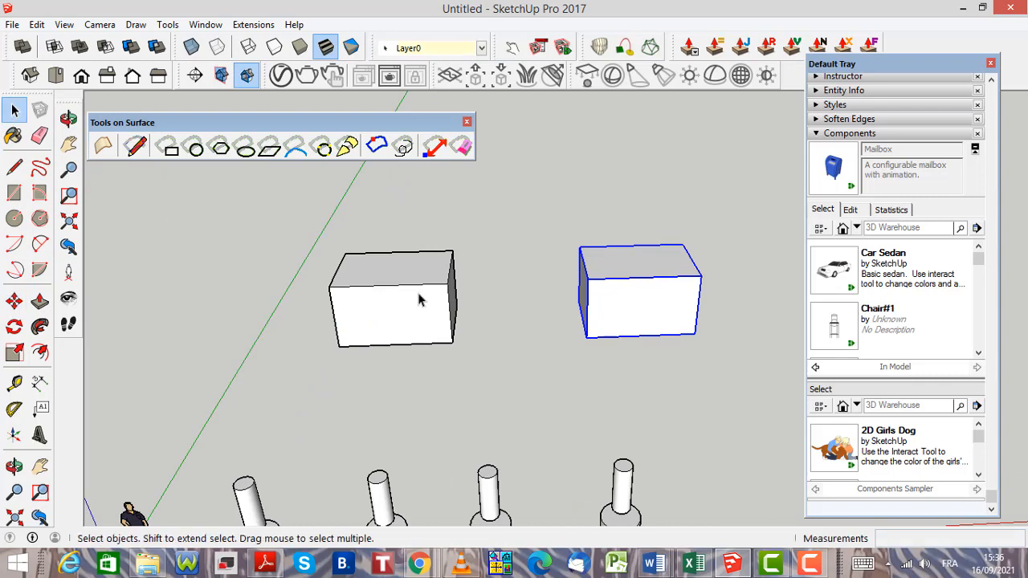
left_click(396, 298)
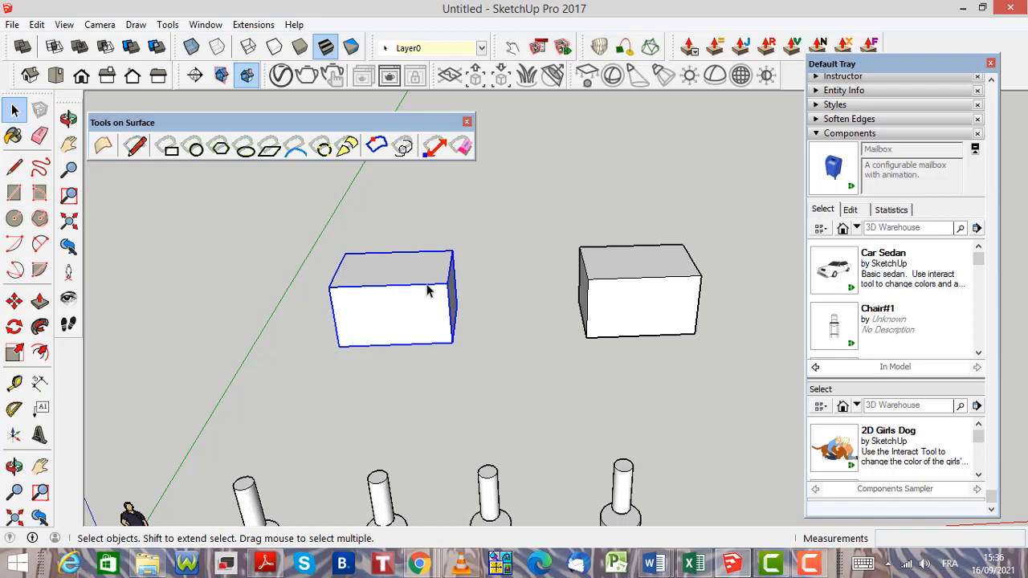
scroll(431, 269, "up", 2)
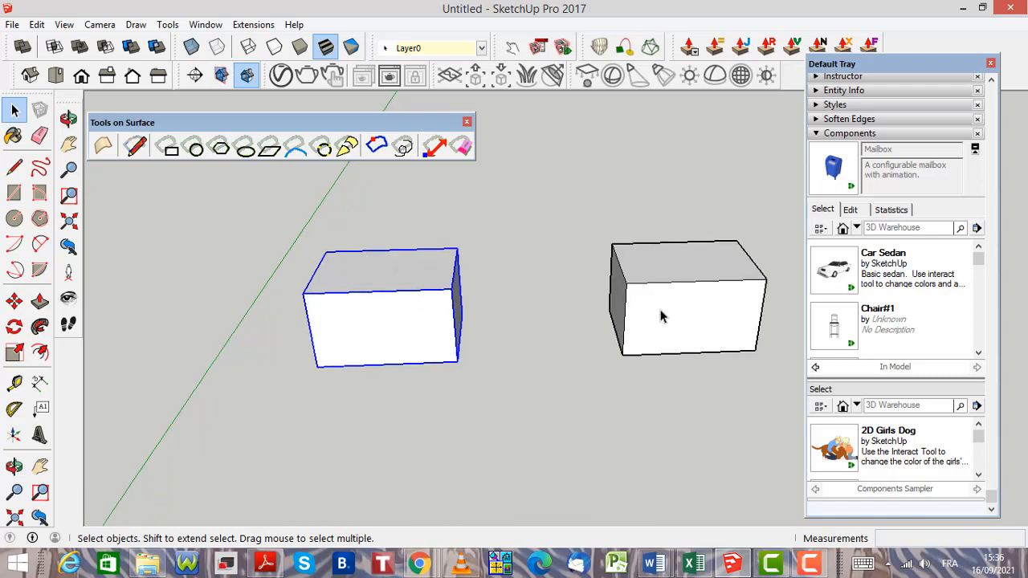
right_click(384, 323)
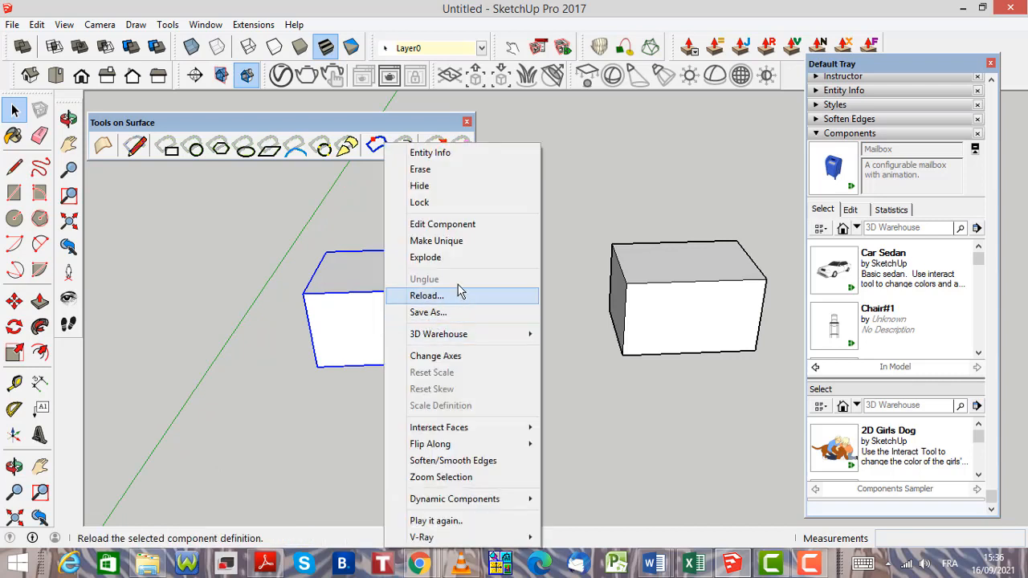
left_click(463, 227)
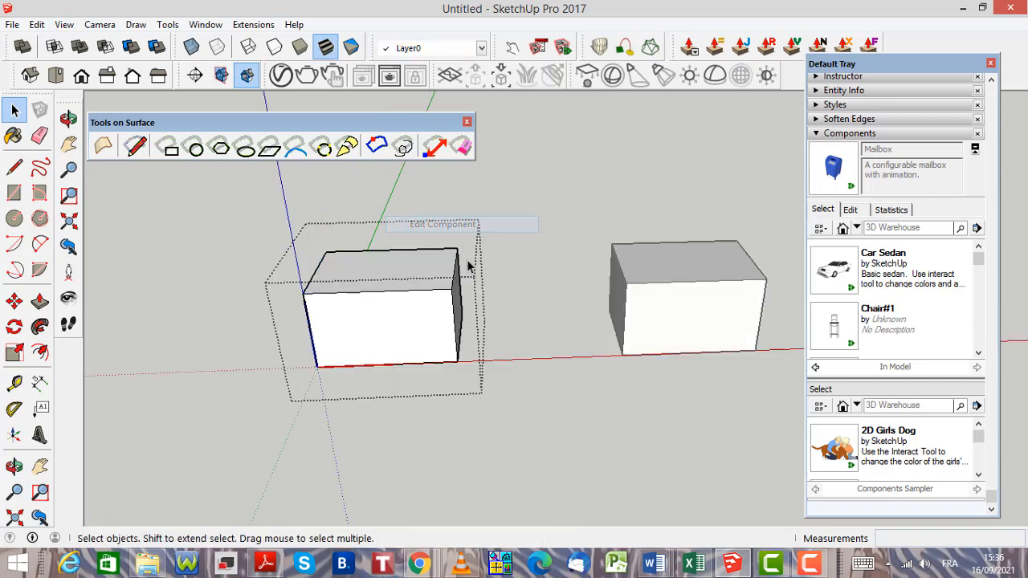
left_click(16, 220)
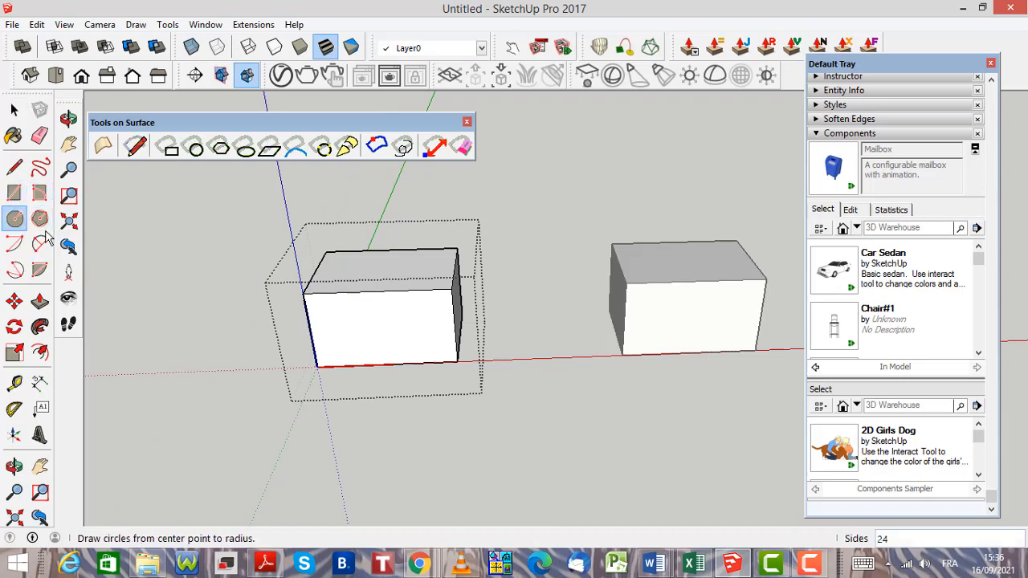
left_click(372, 322)
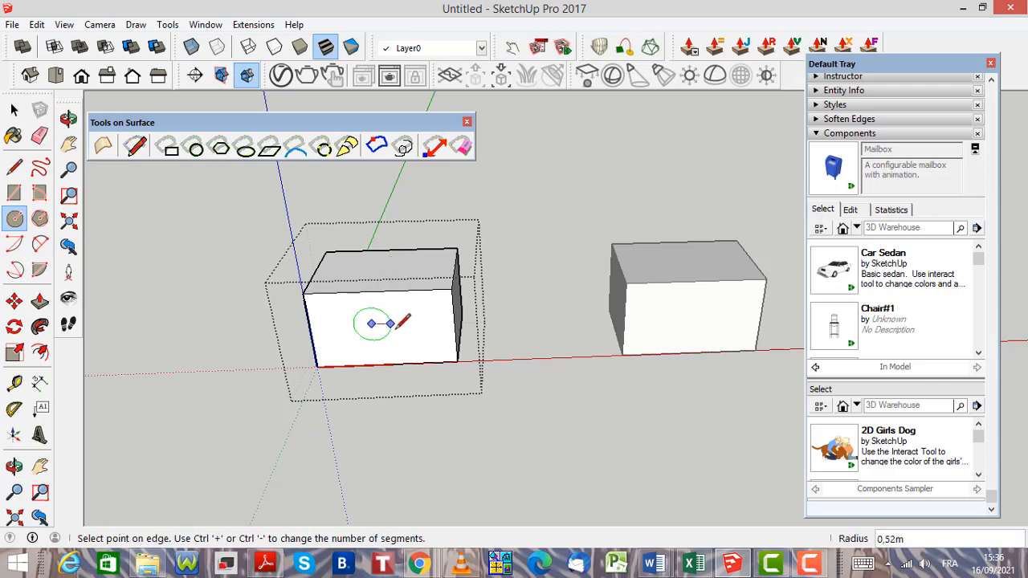
left_click(408, 319)
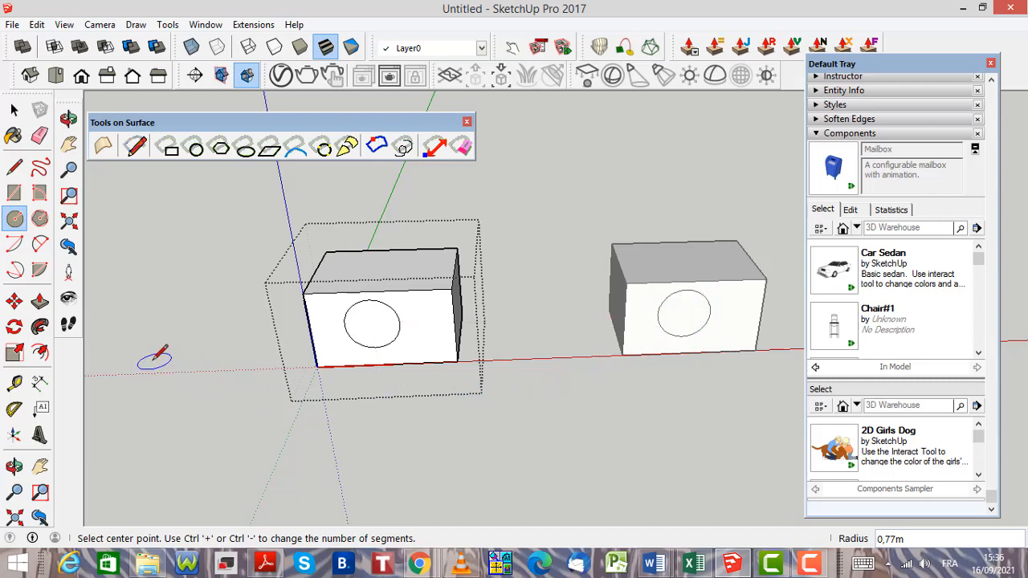
Push the circle about 3.20 m into the box with Push/Pull to cut a round hole, and close the component.
left_click(40, 303)
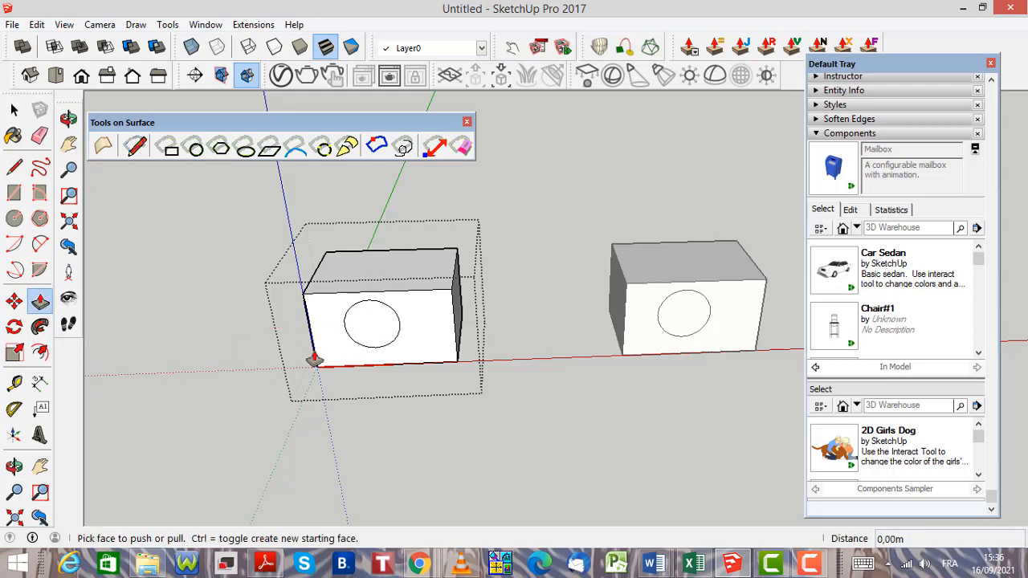
left_click_drag(367, 340, 386, 287)
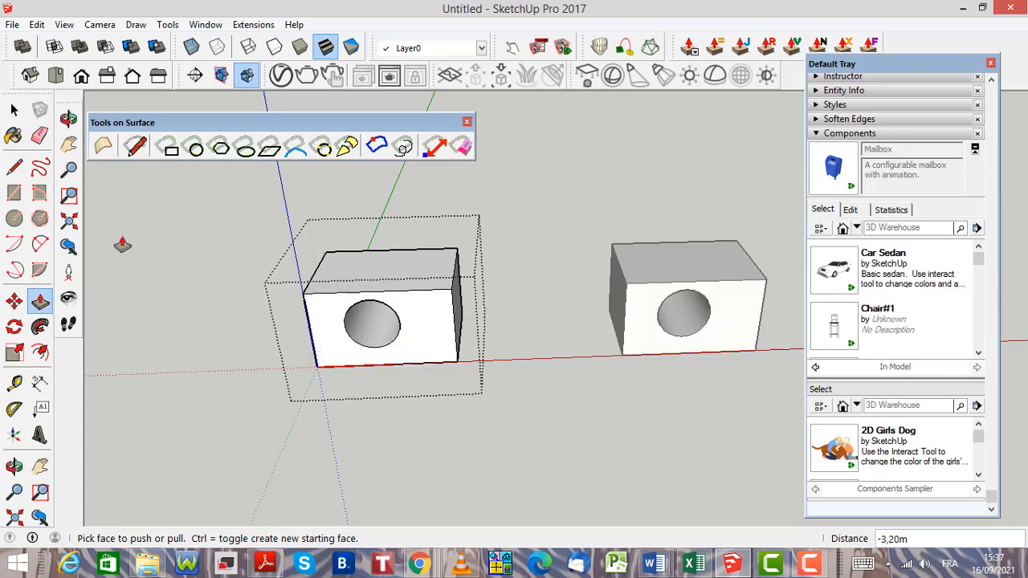
left_click(23, 114)
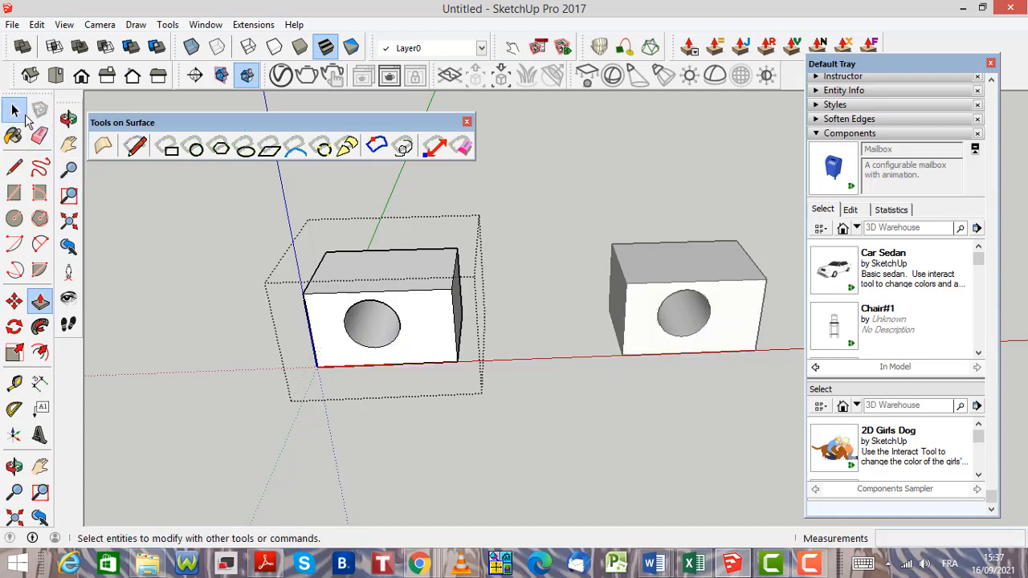
left_click(190, 244)
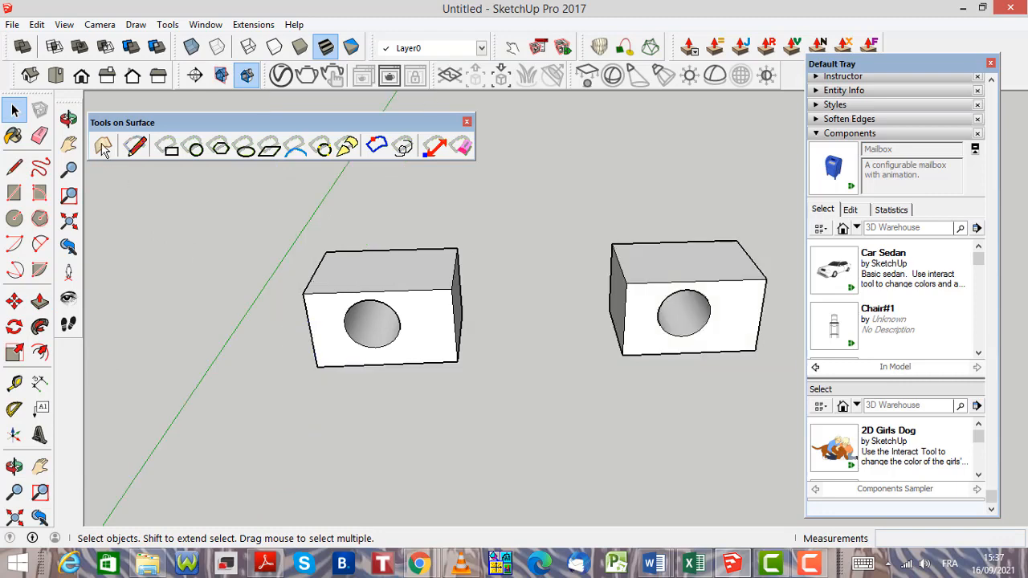
left_click(68, 118)
left_click_drag(436, 437, 484, 406)
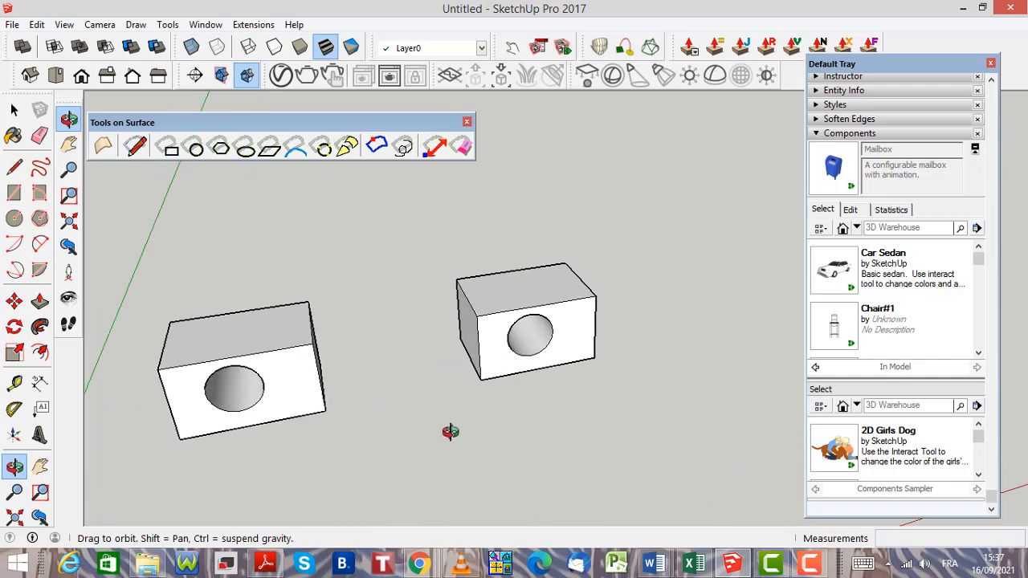